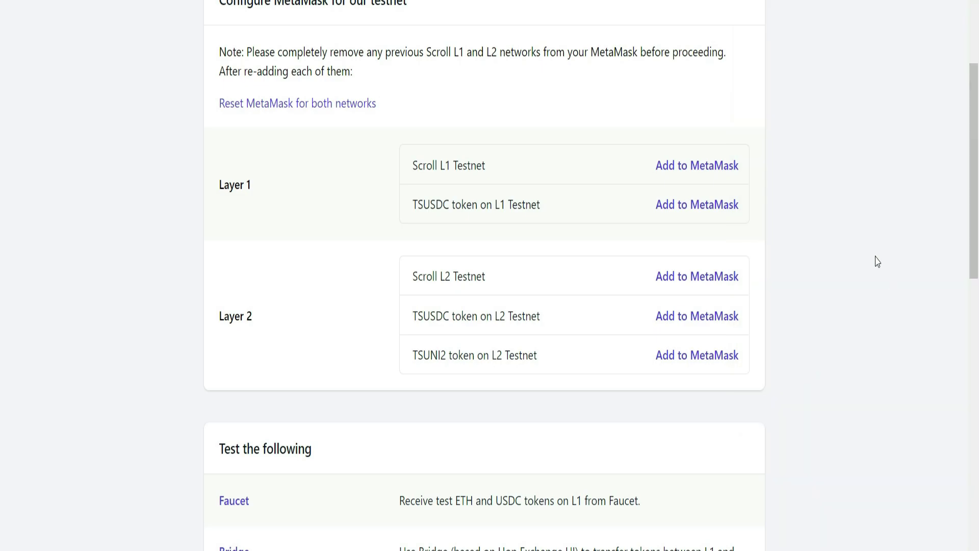
- Connect the selected MetaMask account to the Scroll faucet and authorize scroll_faucet to access the Twitter account
{"action": "scroll", "coordinate": [867, 262], "scroll_direction": "down", "scroll_amount": 5}
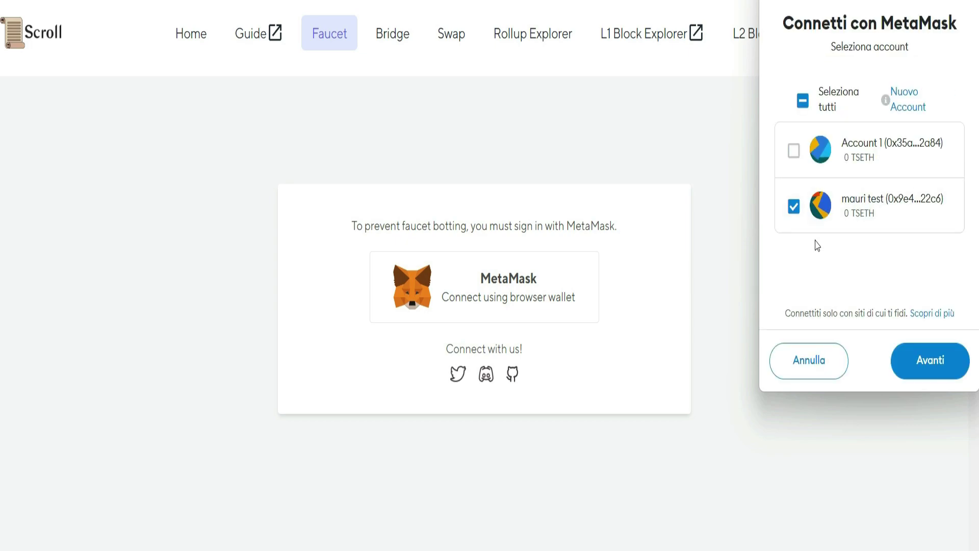
{"action": "left_click", "coordinate": [926, 366]}
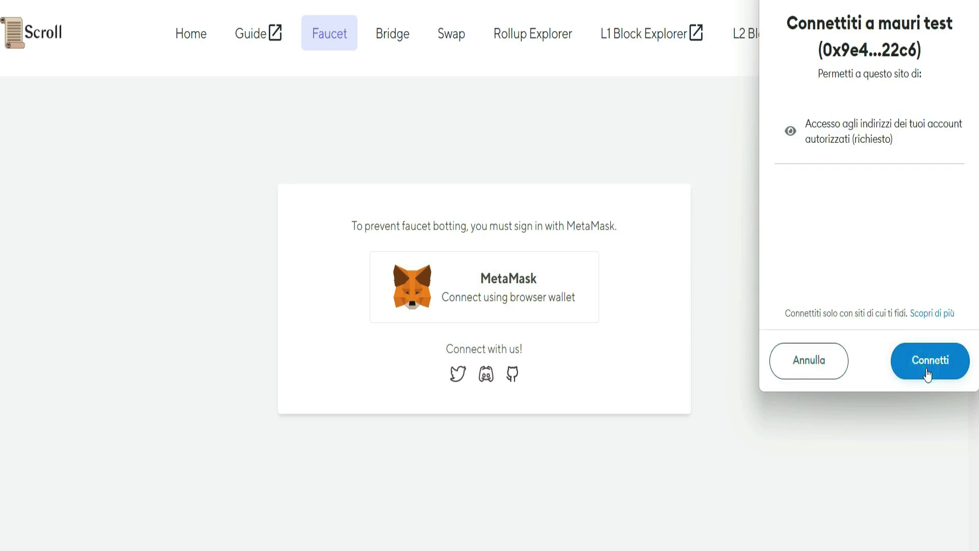
{"action": "left_click", "coordinate": [926, 374]}
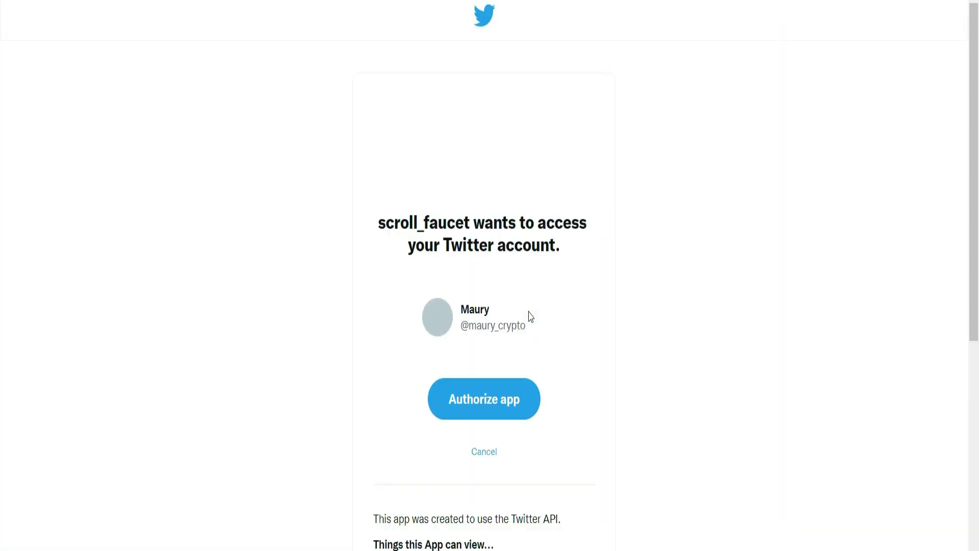
{"action": "left_click", "coordinate": [494, 404]}
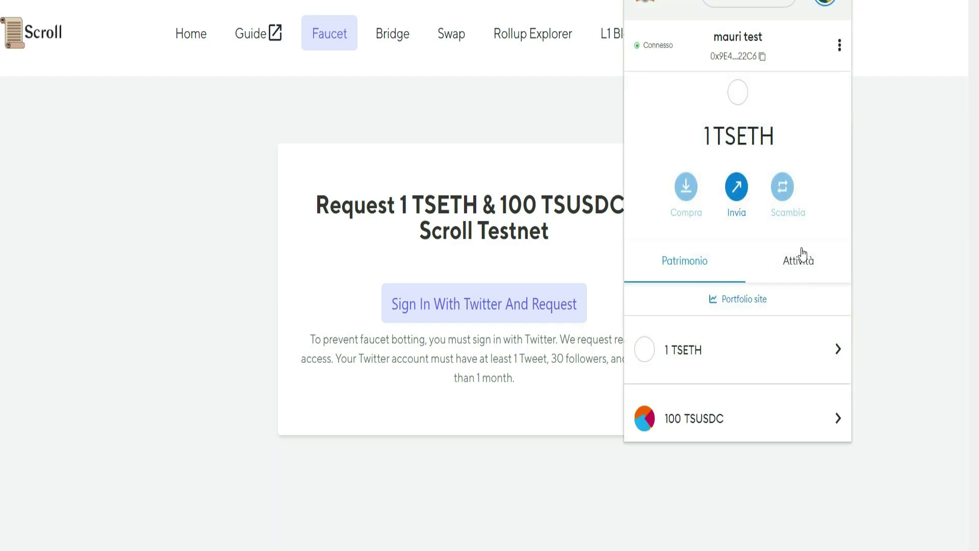
- Check the TSETH and TSUSDC balances in the MetaMask wallet on Scroll L1 Testnet
{"action": "scroll", "coordinate": [802, 255], "scroll_direction": "down", "scroll_amount": 2}
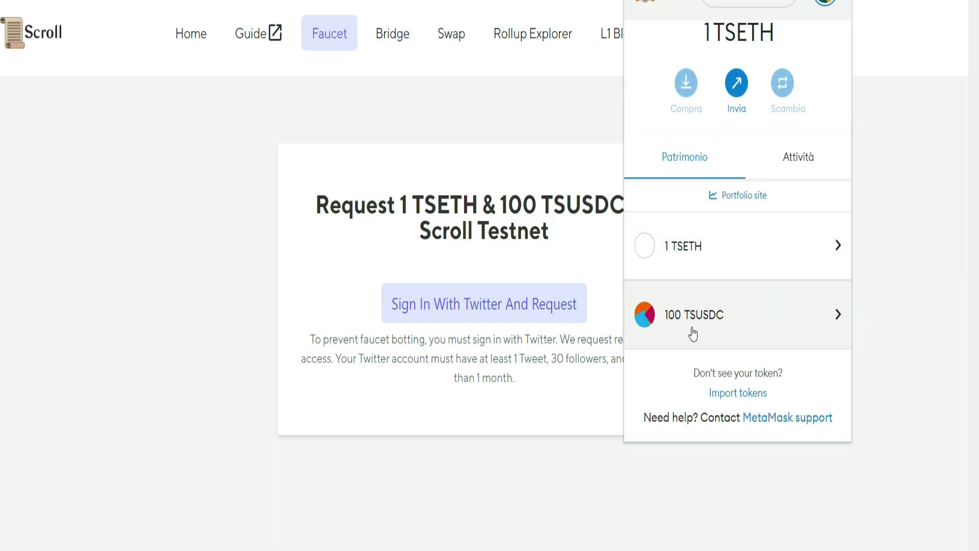
{"action": "left_click", "coordinate": [213, 329]}
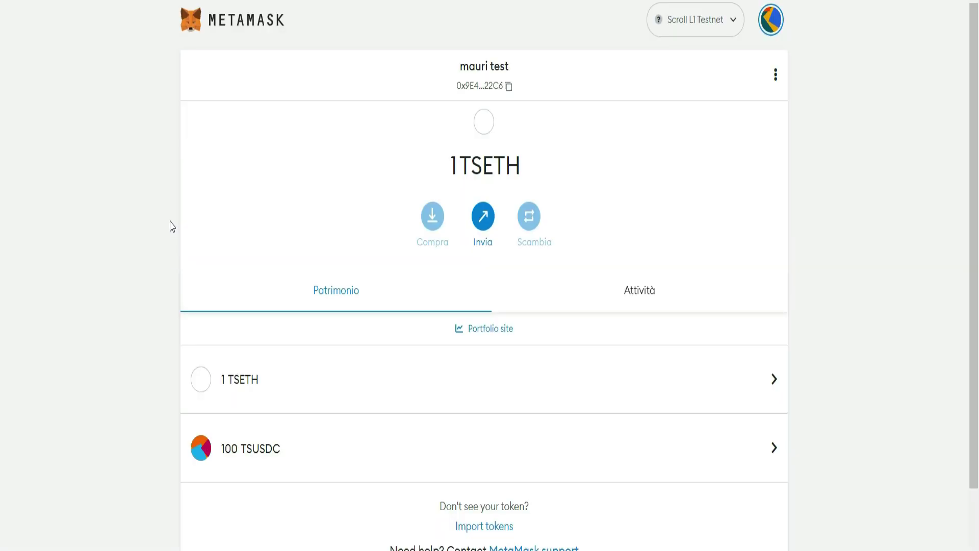
{"action": "mouse_move", "coordinate": [275, 465]}
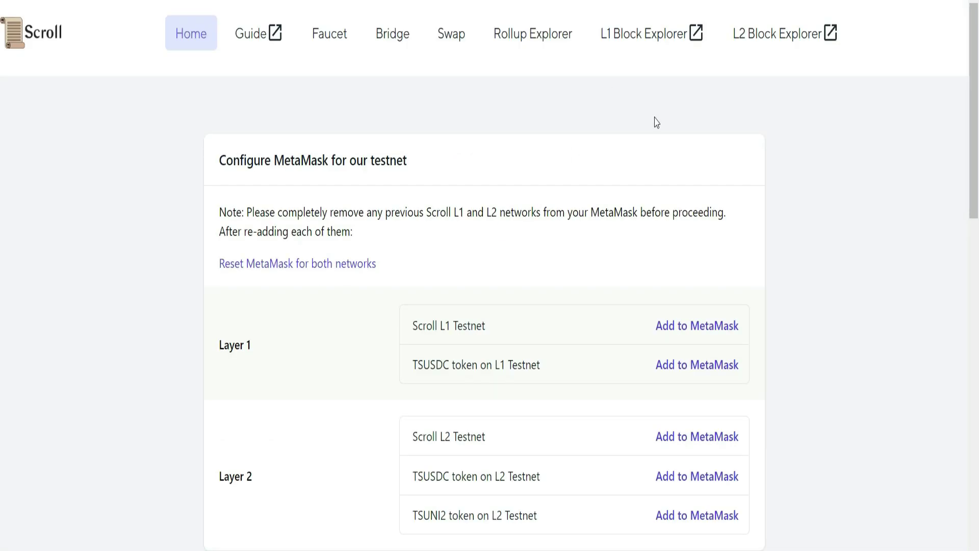
- Open the Bridge from the Scroll home page's test list and connect the MetaMask wallet to it
{"action": "scroll", "coordinate": [654, 123], "scroll_direction": "down", "scroll_amount": 8}
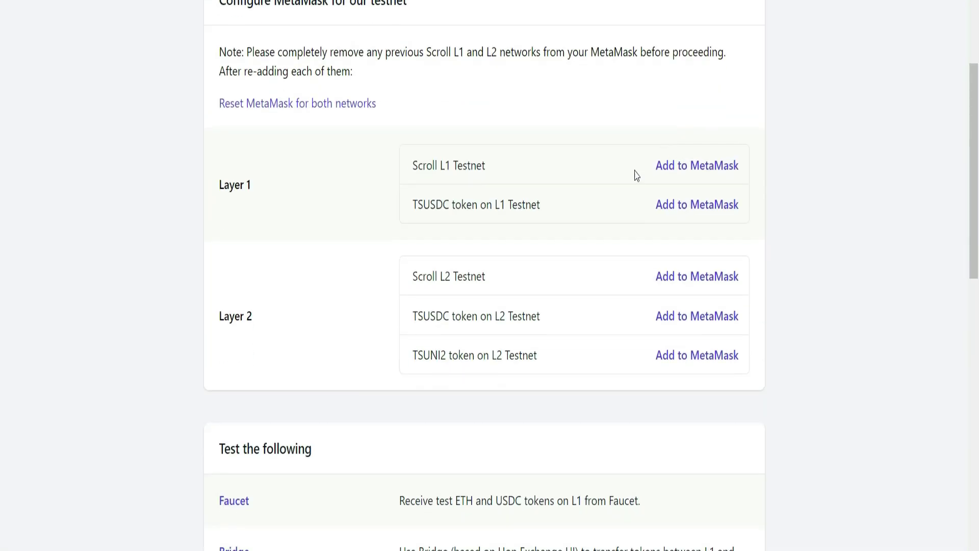
{"action": "scroll", "coordinate": [367, 304], "scroll_direction": "up", "scroll_amount": 3}
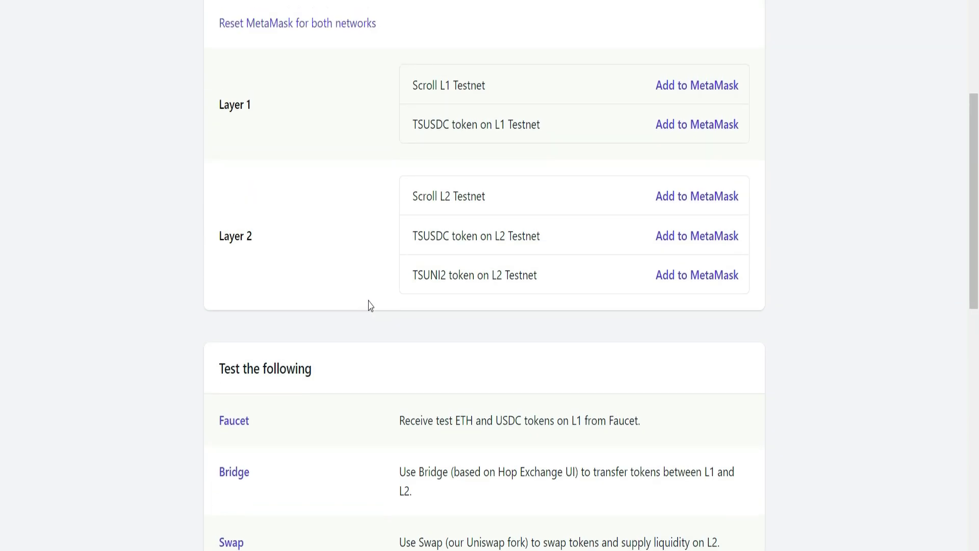
{"action": "scroll", "coordinate": [357, 357], "scroll_direction": "down", "scroll_amount": 2}
{"action": "left_click", "coordinate": [239, 398]}
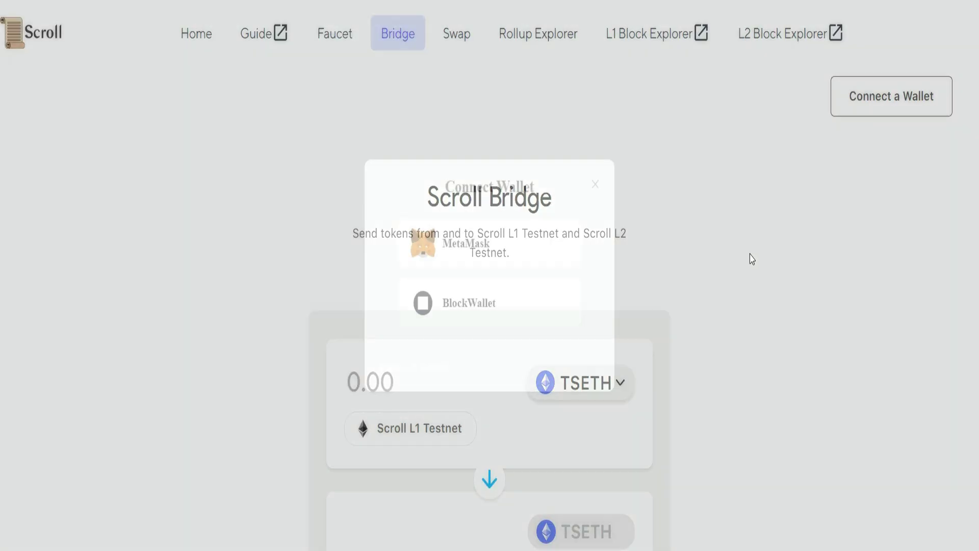
{"action": "left_click", "coordinate": [501, 243]}
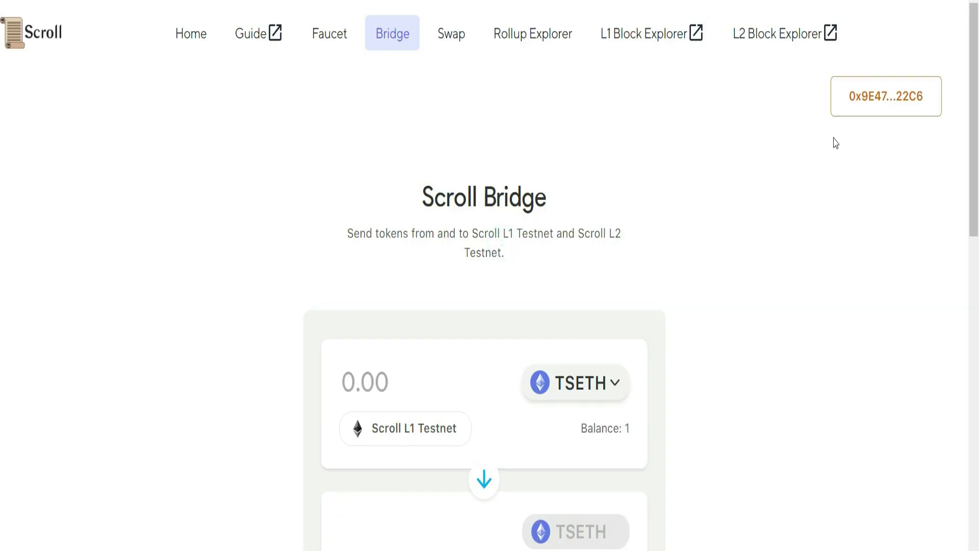
- Send 0.41 TSETH from Scroll L1 Testnet to Scroll L2 Testnet and confirm the transaction in MetaMask
{"action": "scroll", "coordinate": [802, 231], "scroll_direction": "down", "scroll_amount": 3}
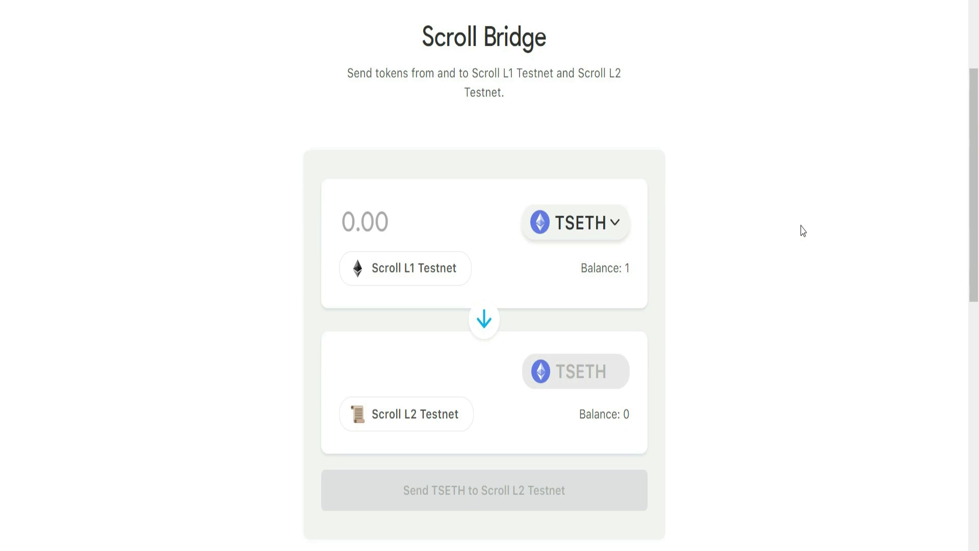
{"action": "scroll", "coordinate": [455, 235], "scroll_direction": "down", "scroll_amount": 1}
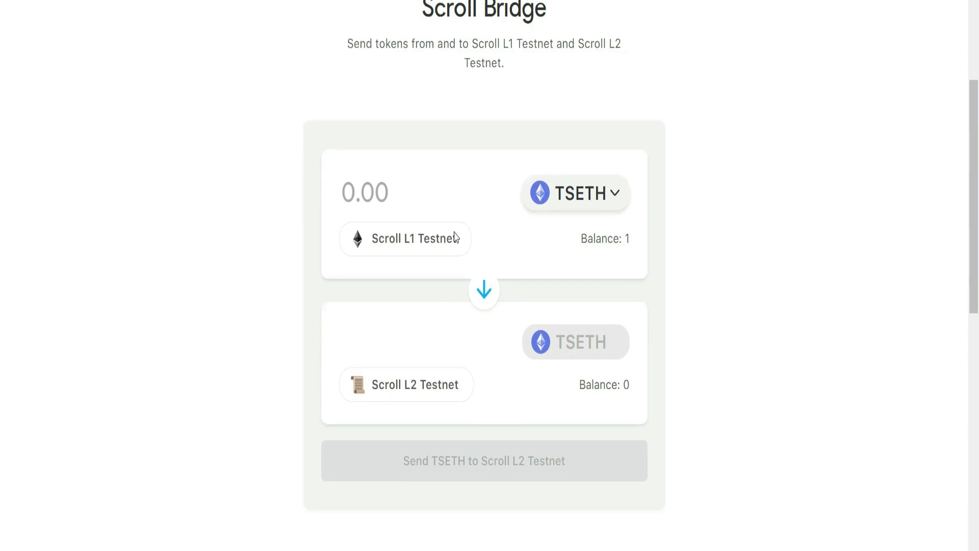
{"action": "scroll", "coordinate": [455, 235], "scroll_direction": "down", "scroll_amount": 2}
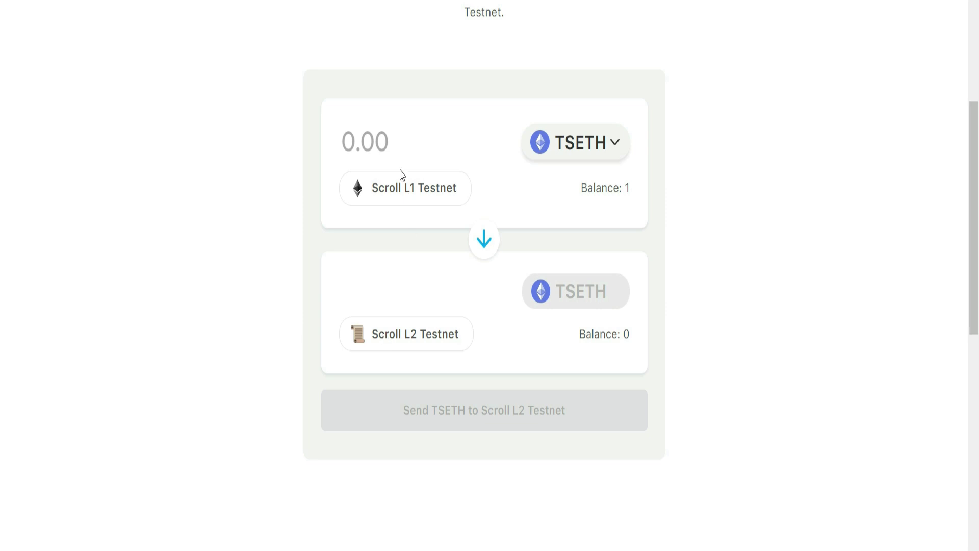
{"action": "left_click", "coordinate": [383, 130]}
{"action": "type", "text": "0.41"}
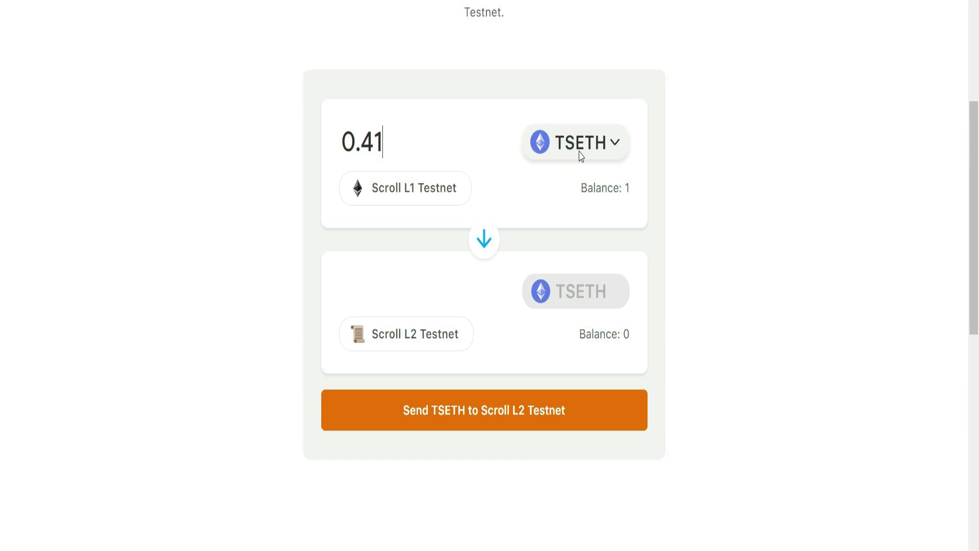
{"action": "left_click", "coordinate": [528, 428]}
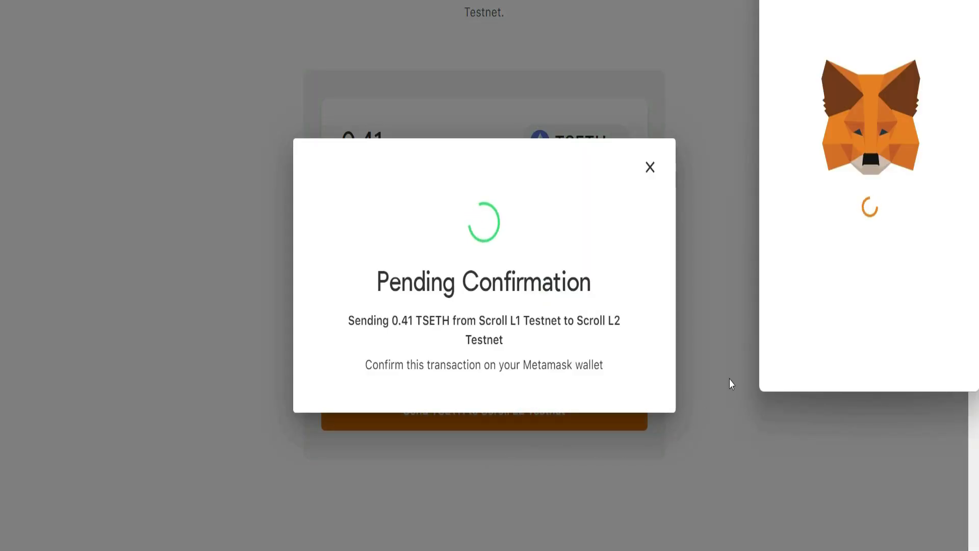
{"action": "scroll", "coordinate": [925, 382], "scroll_direction": "down", "scroll_amount": 3}
{"action": "left_click", "coordinate": [926, 382]}
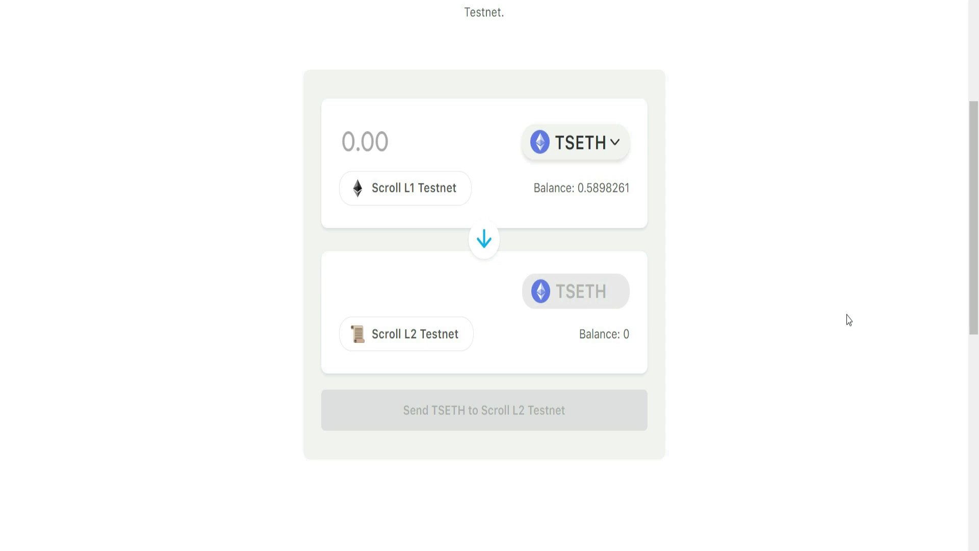
- Examine the TSETH balances on Scroll L1 Testnet and Scroll L2 Testnet in the bridge
{"action": "scroll", "coordinate": [249, 270], "scroll_direction": "up", "scroll_amount": 2}
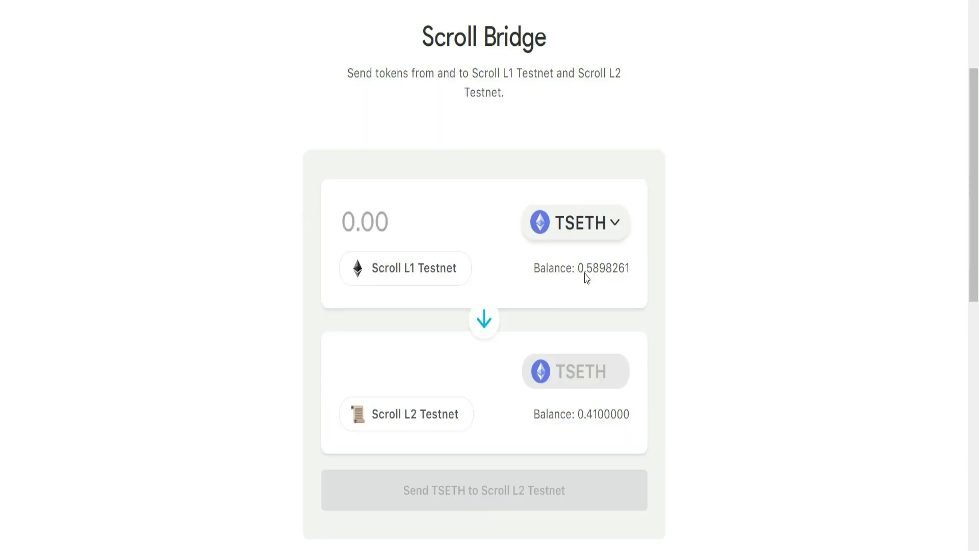
{"action": "left_click_drag", "start_coordinate": [580, 268], "coordinate": [616, 269]}
{"action": "left_click", "coordinate": [505, 403]}
{"action": "left_click_drag", "start_coordinate": [577, 415], "coordinate": [635, 421]}
{"action": "left_click", "coordinate": [682, 322]}
{"action": "scroll", "coordinate": [681, 321], "scroll_direction": "down", "scroll_amount": 1}
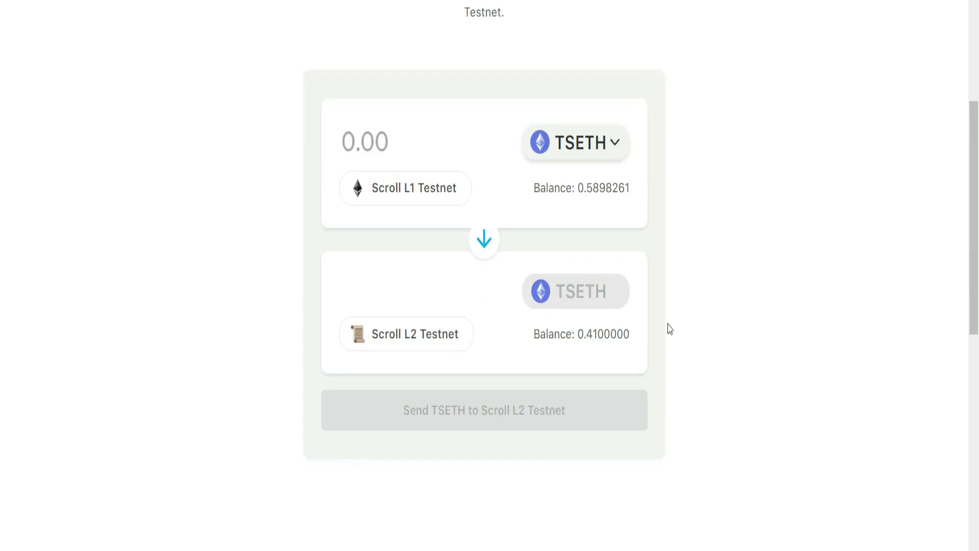
- Reverse the bridge direction and switch the wallet to Scroll L2 Testnet, approving the change in MetaMask
{"action": "left_click", "coordinate": [482, 254]}
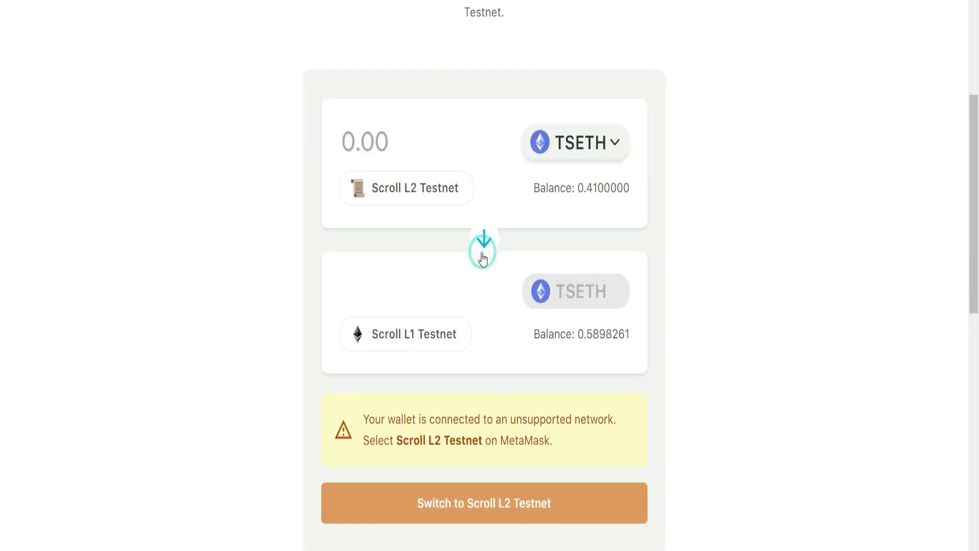
{"action": "left_click", "coordinate": [488, 511]}
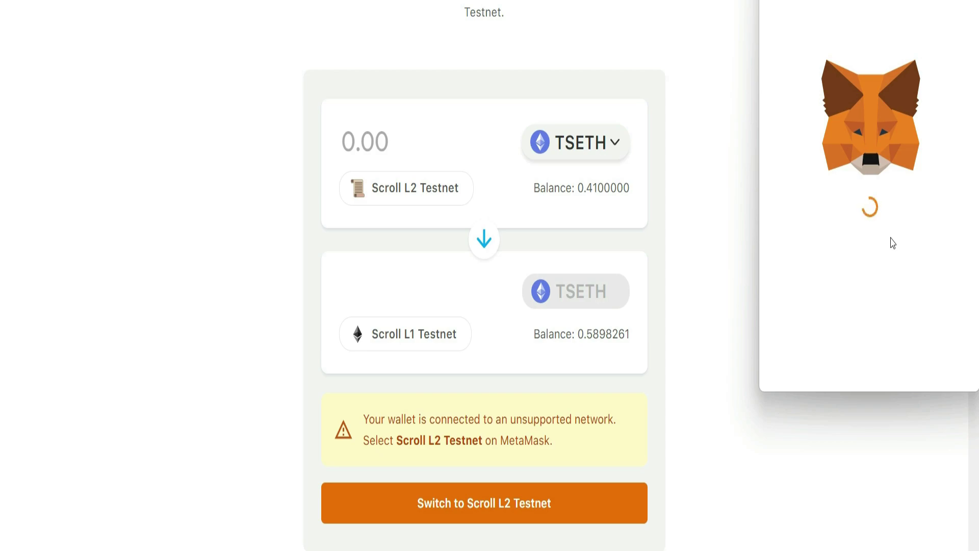
{"action": "left_click", "coordinate": [938, 364]}
- Send 0.21 TSETH from Scroll L2 Testnet to Scroll L1 Testnet and confirm the transaction in MetaMask
{"action": "left_click", "coordinate": [412, 153]}
{"action": "type", "text": "0."}
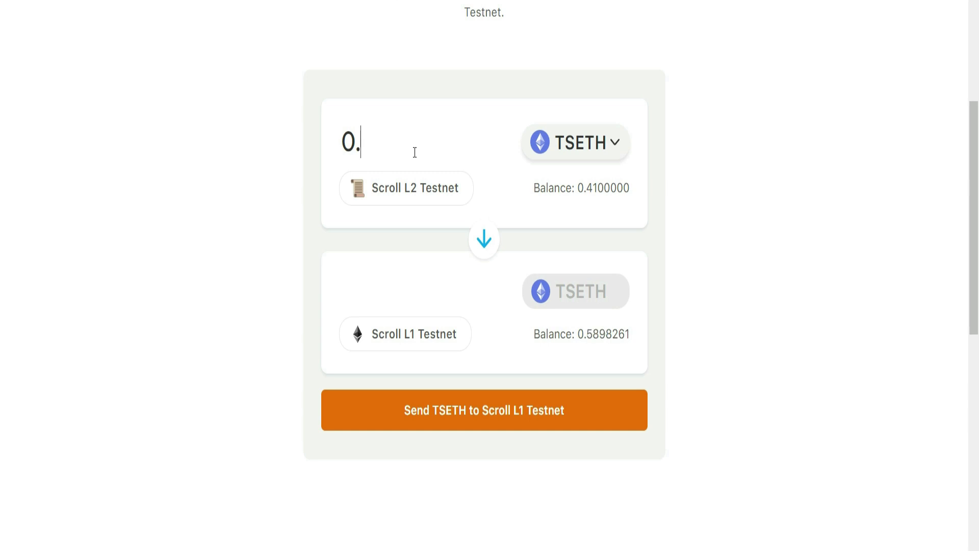
{"action": "type", "text": "21"}
{"action": "left_click", "coordinate": [494, 414]}
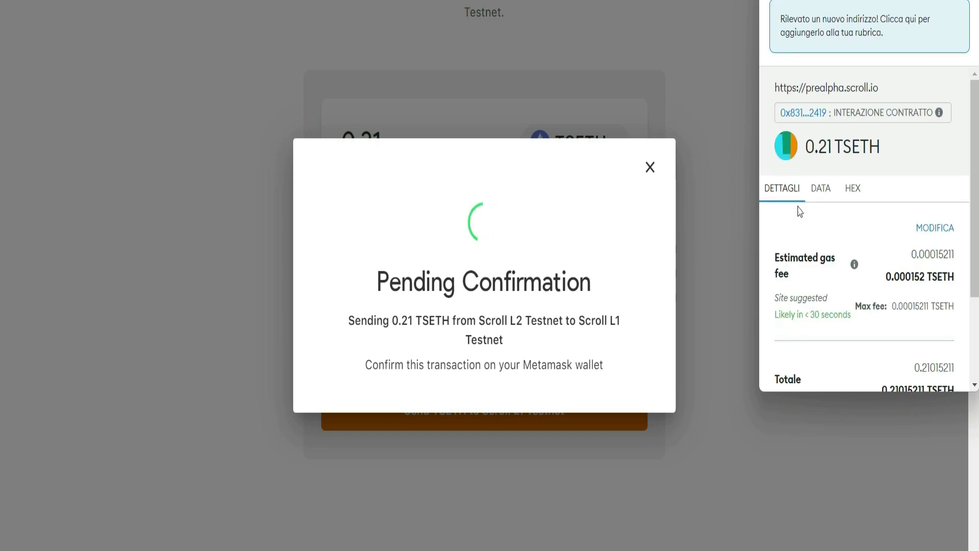
{"action": "scroll", "coordinate": [797, 211], "scroll_direction": "down", "scroll_amount": 3}
{"action": "left_click", "coordinate": [933, 363]}
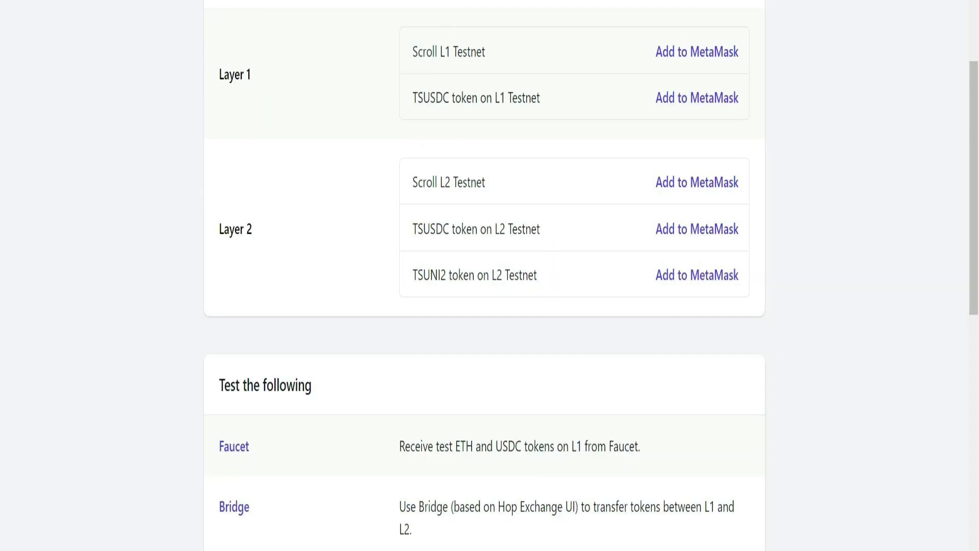
- Open the Swap page from the Scroll home page's list of features to test
{"action": "scroll", "coordinate": [314, 352], "scroll_direction": "down", "scroll_amount": 3}
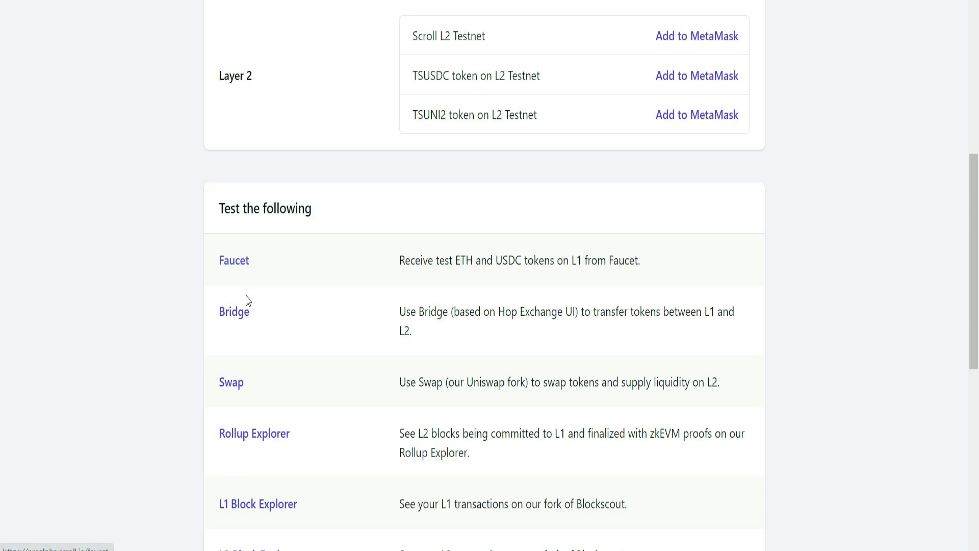
{"action": "left_click", "coordinate": [234, 387]}
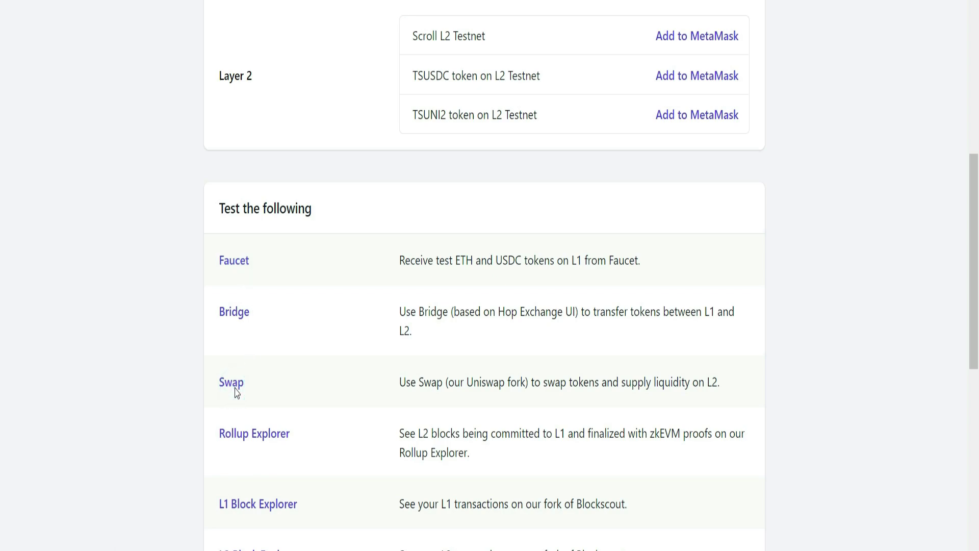
{"action": "scroll", "coordinate": [745, 288], "scroll_direction": "down", "scroll_amount": 1}
{"action": "scroll", "coordinate": [751, 291], "scroll_direction": "up", "scroll_amount": 1}
{"action": "scroll", "coordinate": [750, 301], "scroll_direction": "down", "scroll_amount": 1}
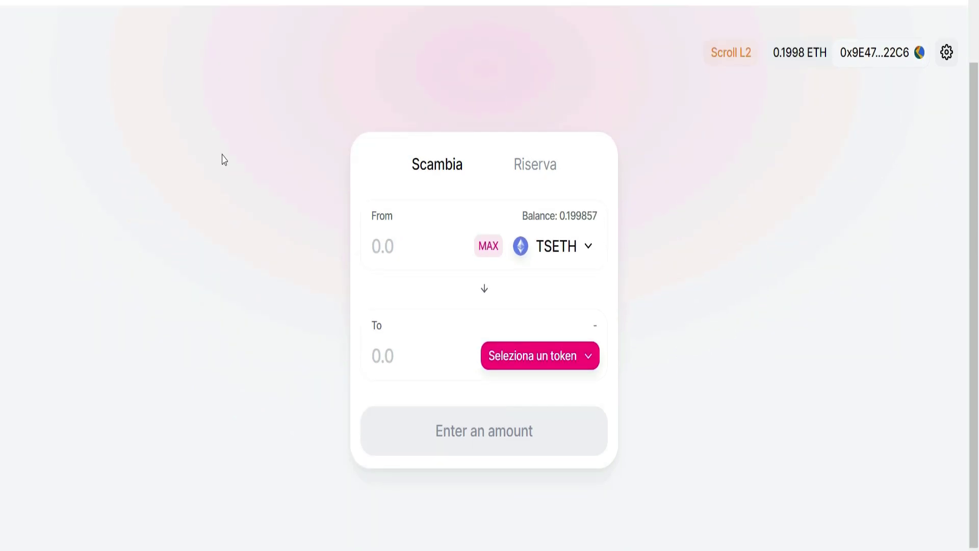
{"action": "scroll", "coordinate": [221, 157], "scroll_direction": "up", "scroll_amount": 1}
{"action": "scroll", "coordinate": [237, 184], "scroll_direction": "down", "scroll_amount": 1}
{"action": "scroll", "coordinate": [238, 184], "scroll_direction": "up", "scroll_amount": 1}
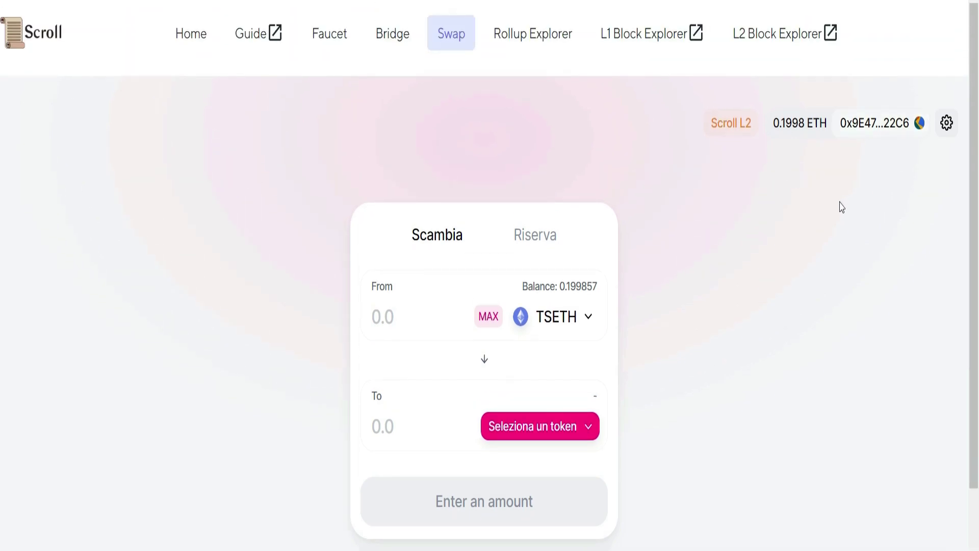
- Wrap 0.05 TSETH into TSWETH on Scroll L2 and confirm the transaction in MetaMask
{"action": "scroll", "coordinate": [838, 207], "scroll_direction": "down", "scroll_amount": 1}
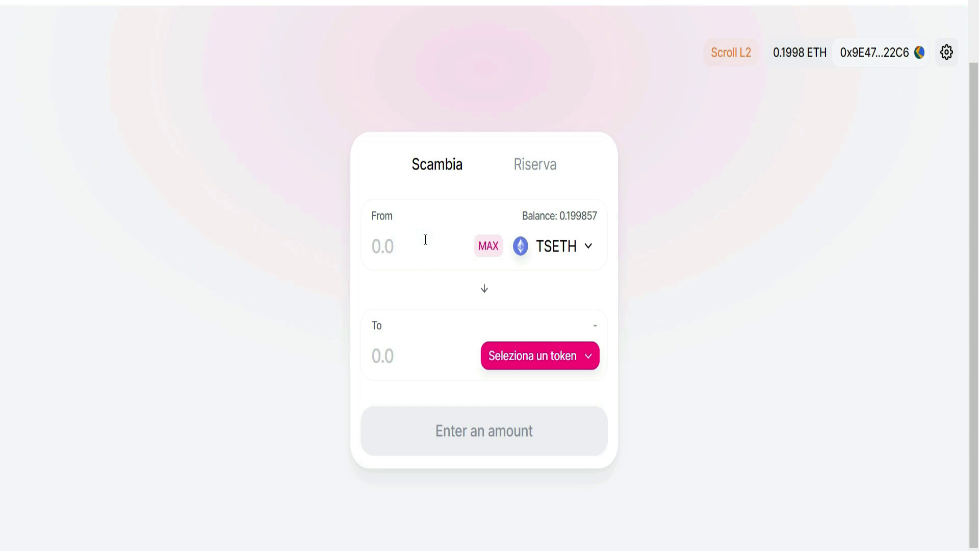
{"action": "type", "text": "0.05"}
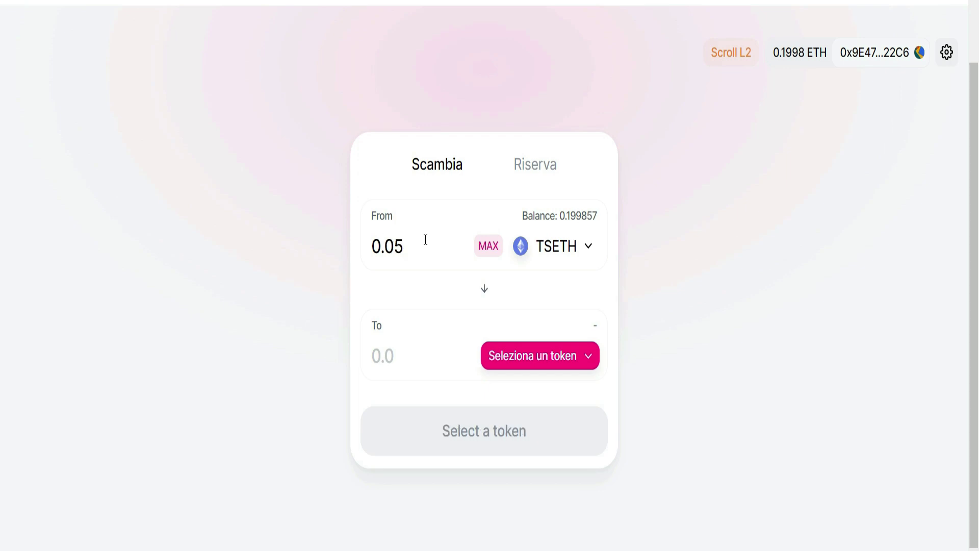
{"action": "left_click", "coordinate": [559, 357]}
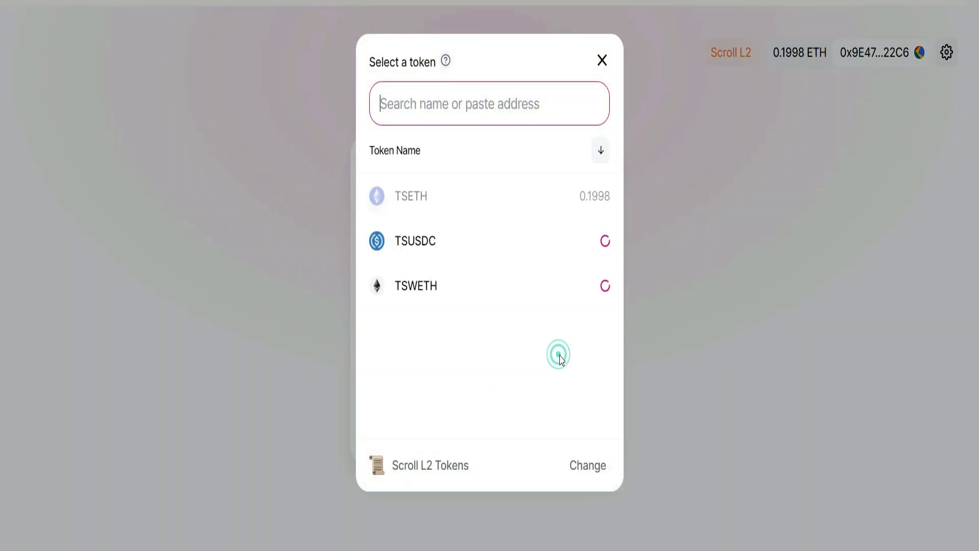
{"action": "left_click", "coordinate": [493, 290]}
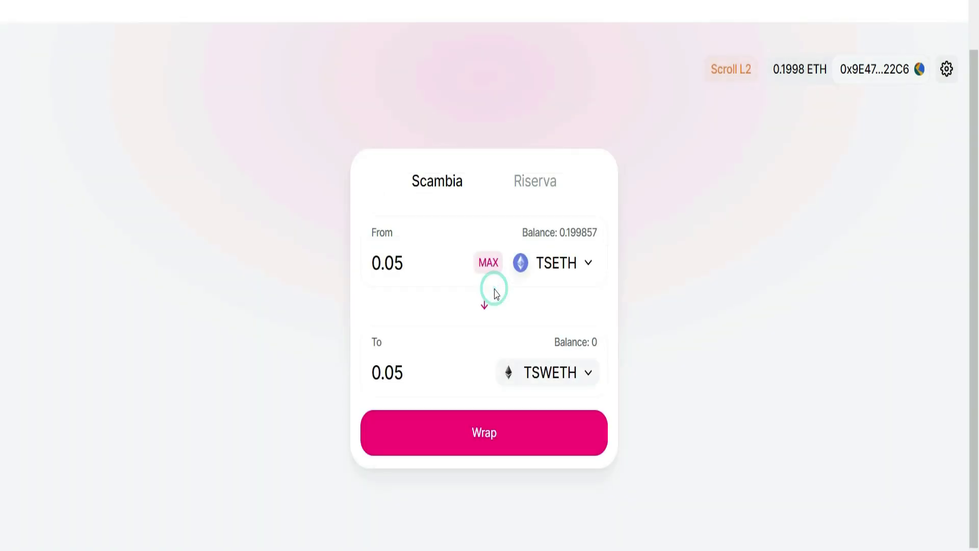
{"action": "left_click", "coordinate": [488, 447]}
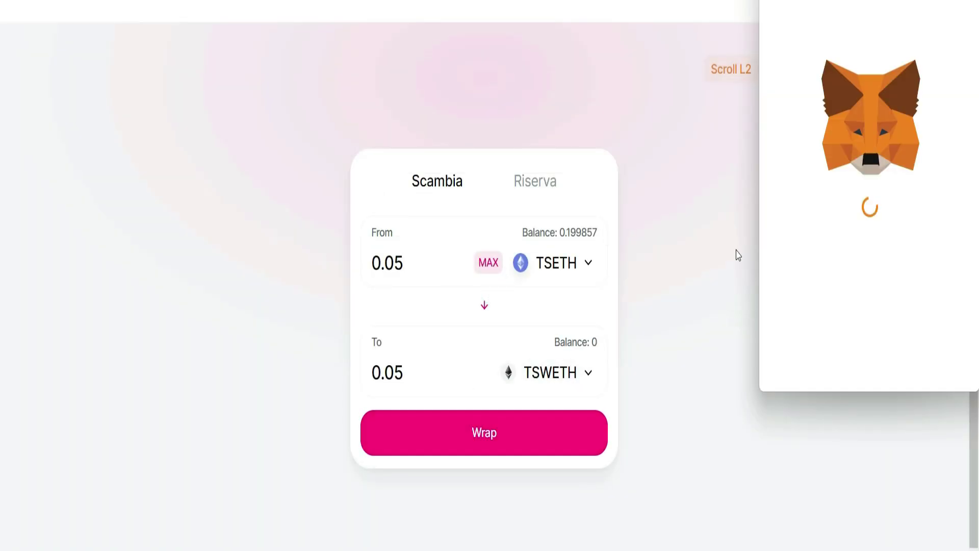
{"action": "scroll", "coordinate": [826, 296], "scroll_direction": "down", "scroll_amount": 3}
{"action": "left_click", "coordinate": [910, 361]}
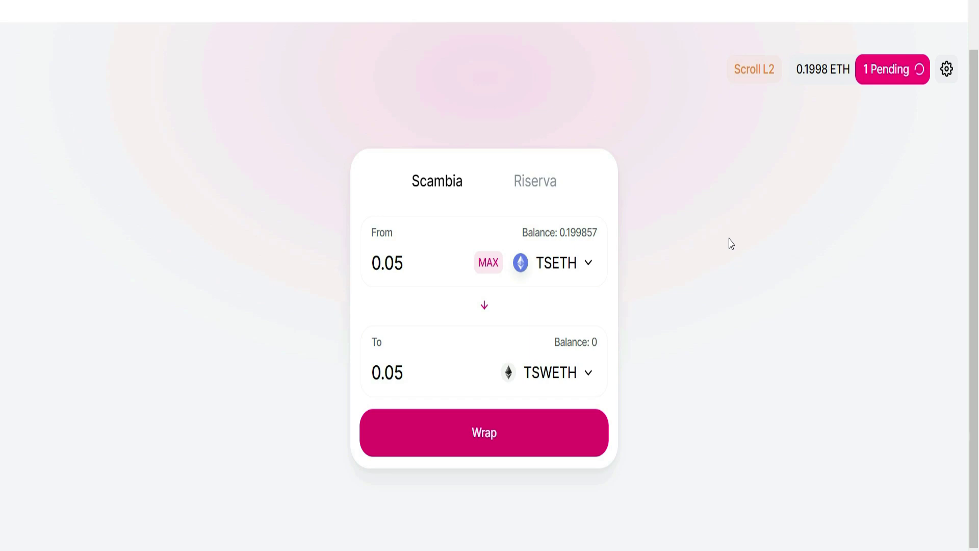
- Wrap 0.09 TSETH into TSWETH on Scroll L2 and confirm the transaction in MetaMask
{"action": "left_click_drag", "start_coordinate": [413, 262], "coordinate": [398, 264]}
{"action": "type", "text": "9"}
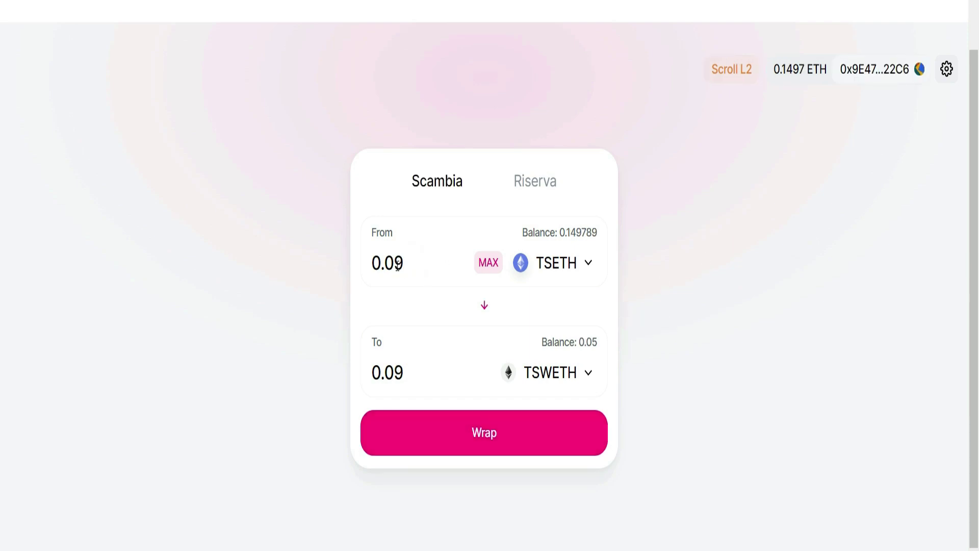
{"action": "left_click", "coordinate": [484, 437]}
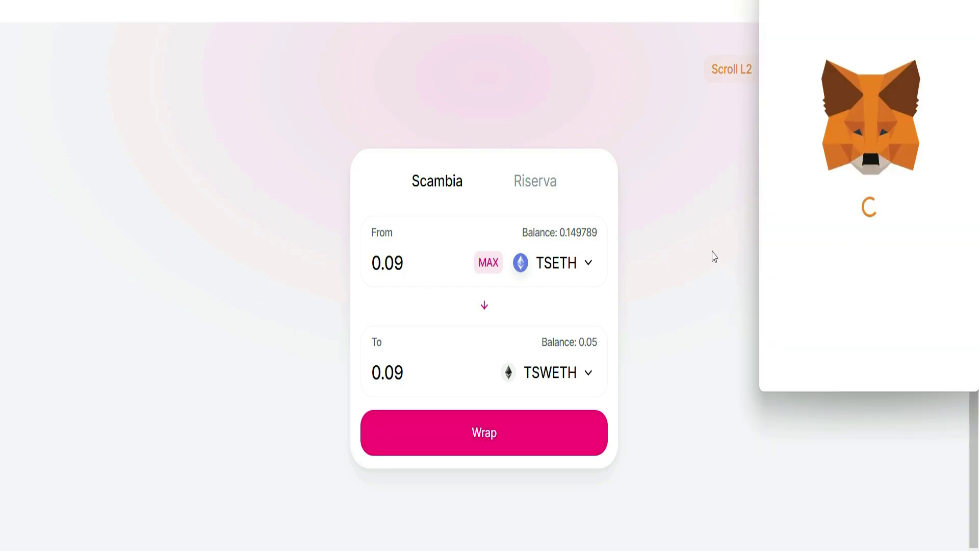
{"action": "scroll", "coordinate": [867, 306], "scroll_direction": "down", "scroll_amount": 3}
{"action": "left_click", "coordinate": [922, 362]}
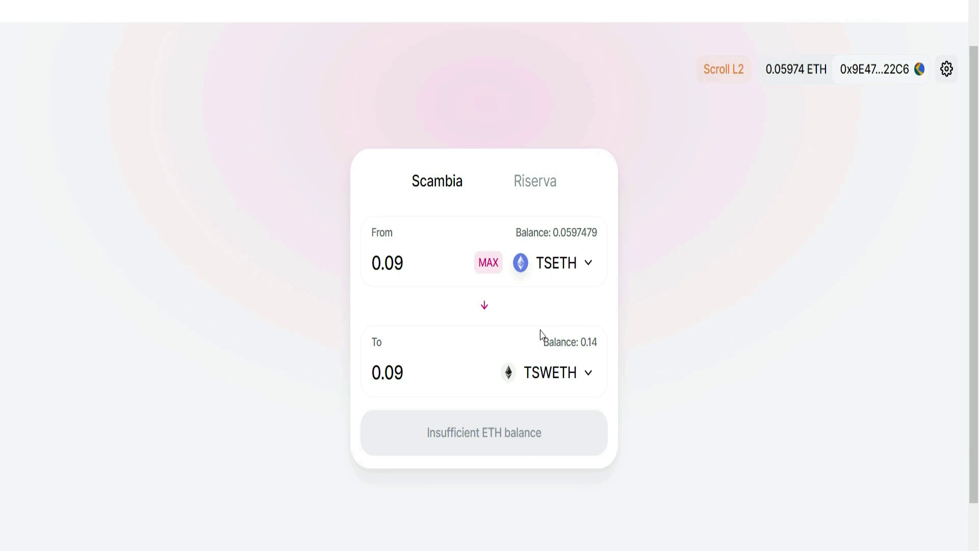
- Set up a swap of about 0.00146192 TSWETH to TSUSDC and approve spending of TSWETH
{"action": "left_click", "coordinate": [485, 309]}
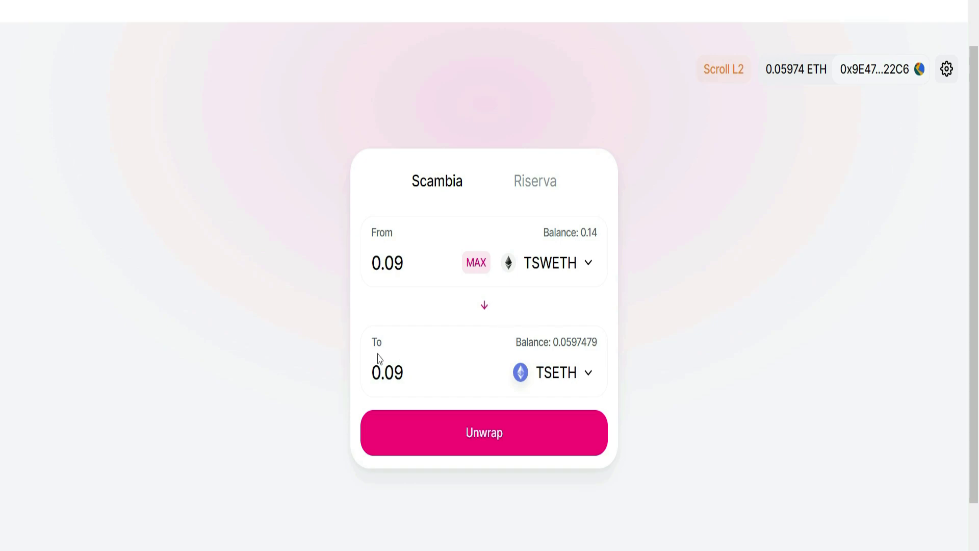
{"action": "left_click", "coordinate": [586, 372]}
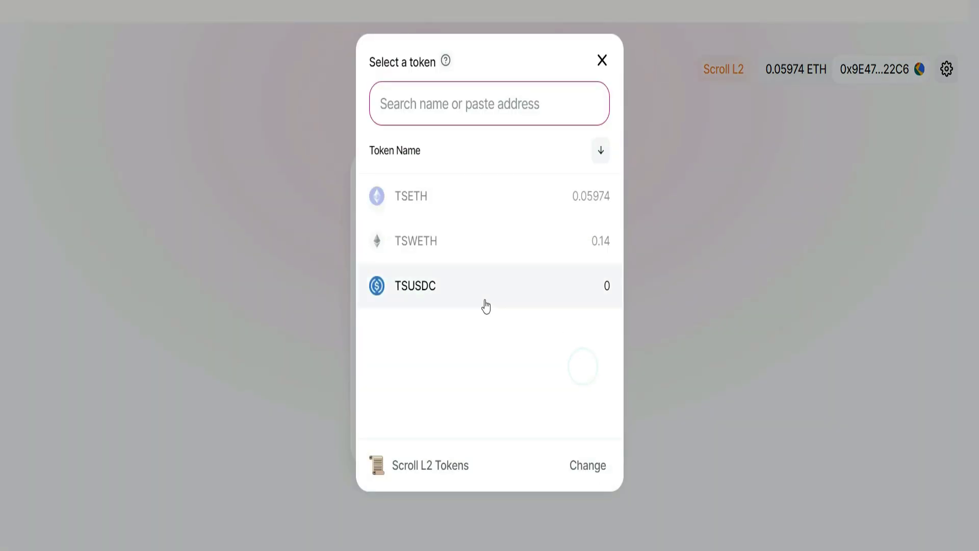
{"action": "left_click", "coordinate": [476, 303]}
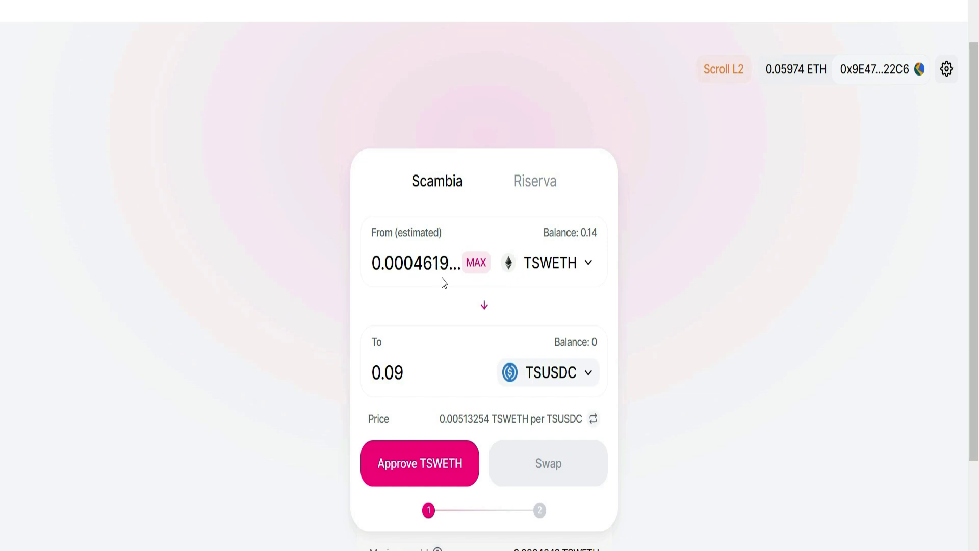
{"action": "left_click", "coordinate": [415, 264]}
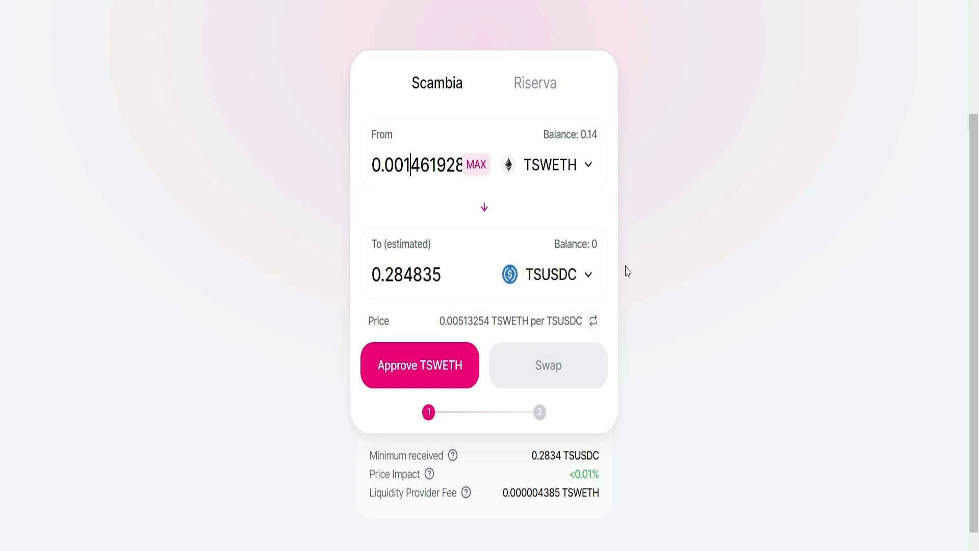
{"action": "left_click", "coordinate": [463, 365]}
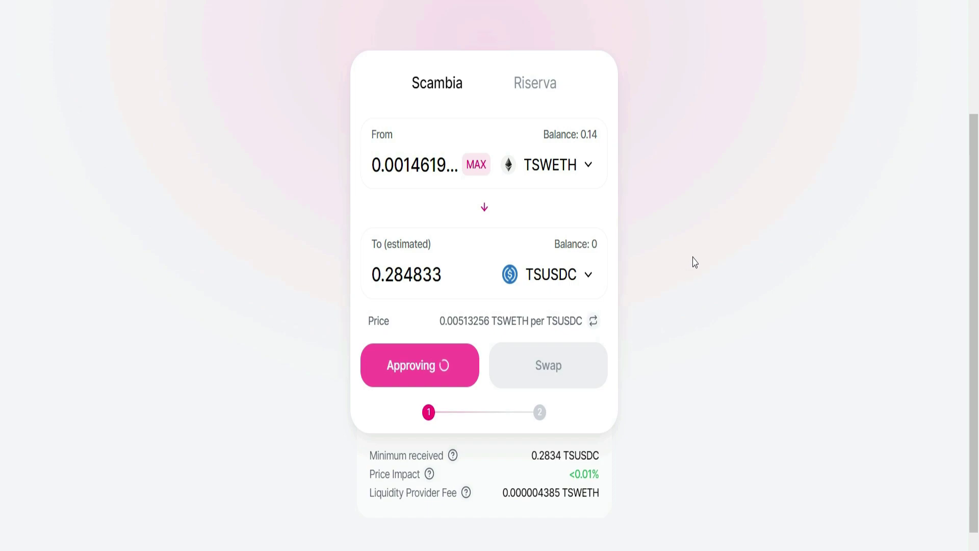
- Submit the TSWETH to TSUSDC swap, confirm it in MetaMask and close the submission notice
{"action": "left_click", "coordinate": [563, 371]}
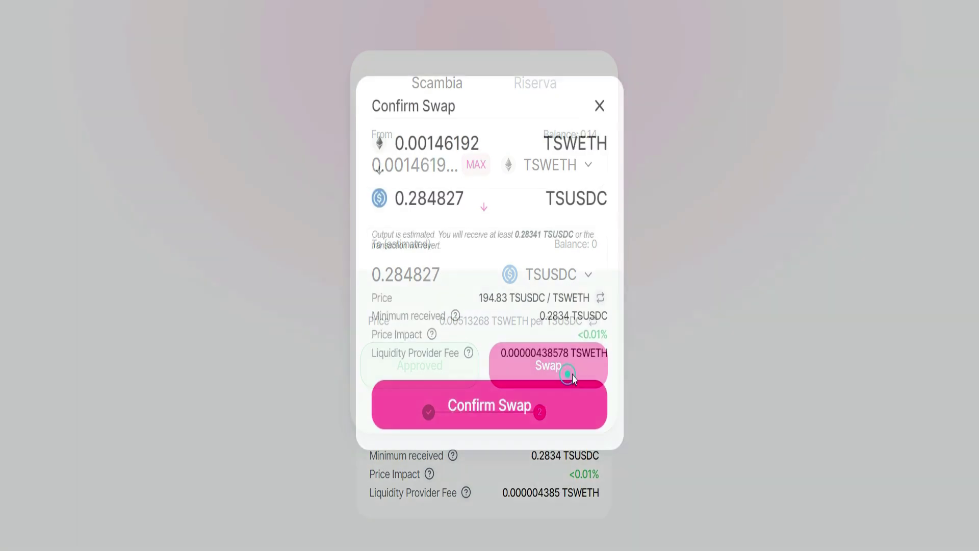
{"action": "left_click", "coordinate": [551, 400]}
{"action": "left_click", "coordinate": [944, 367]}
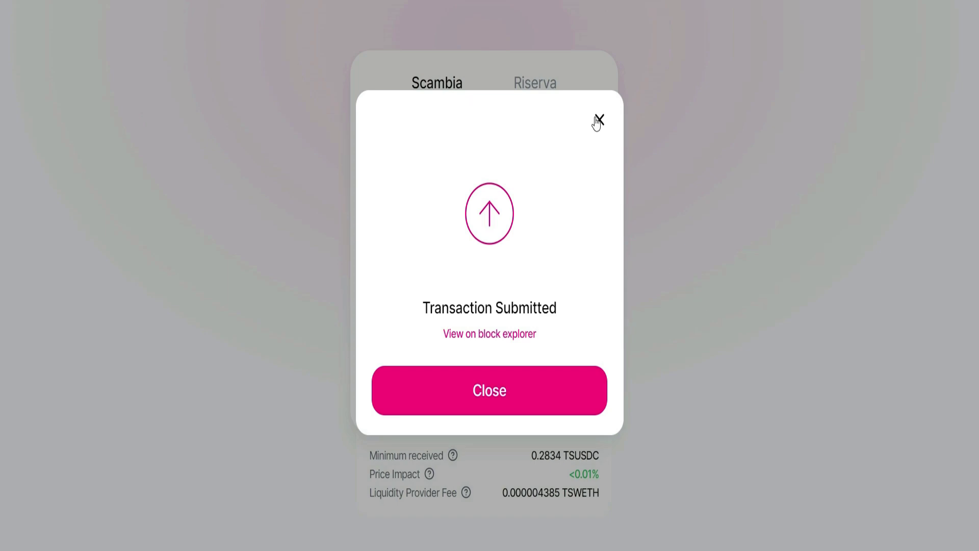
{"action": "left_click", "coordinate": [601, 124]}
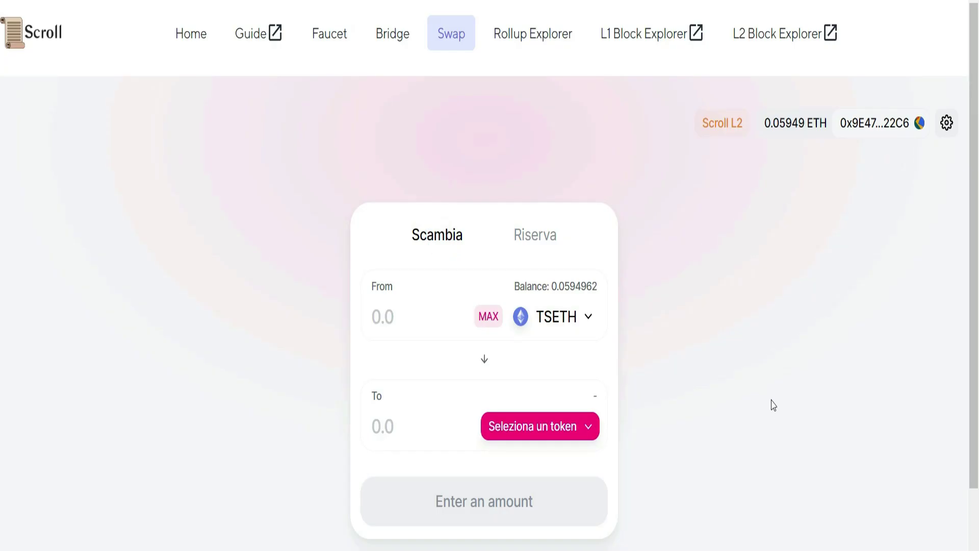
- Start adding liquidity in the pool section (Riserva) with TSUSDC and TSETH as the token pair
{"action": "left_click", "coordinate": [553, 236]}
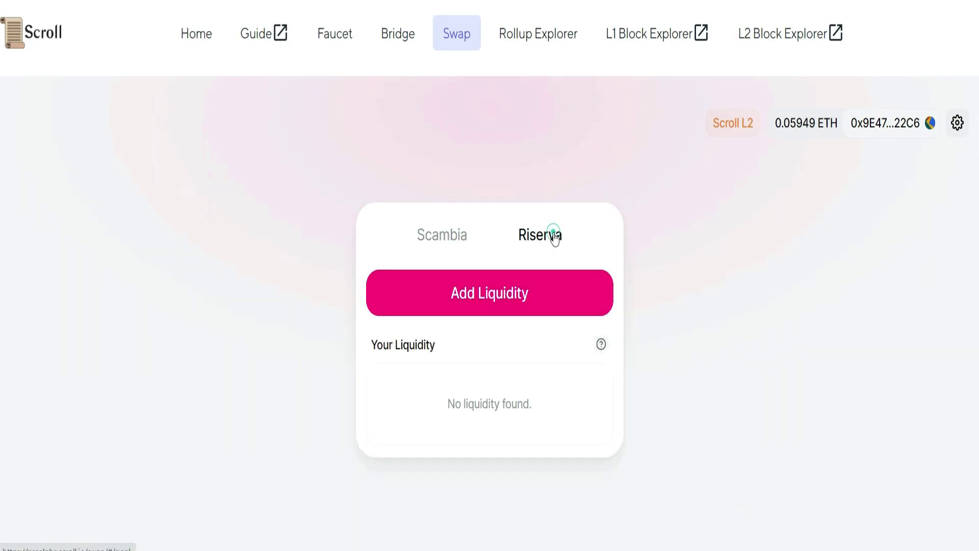
{"action": "left_click", "coordinate": [515, 313]}
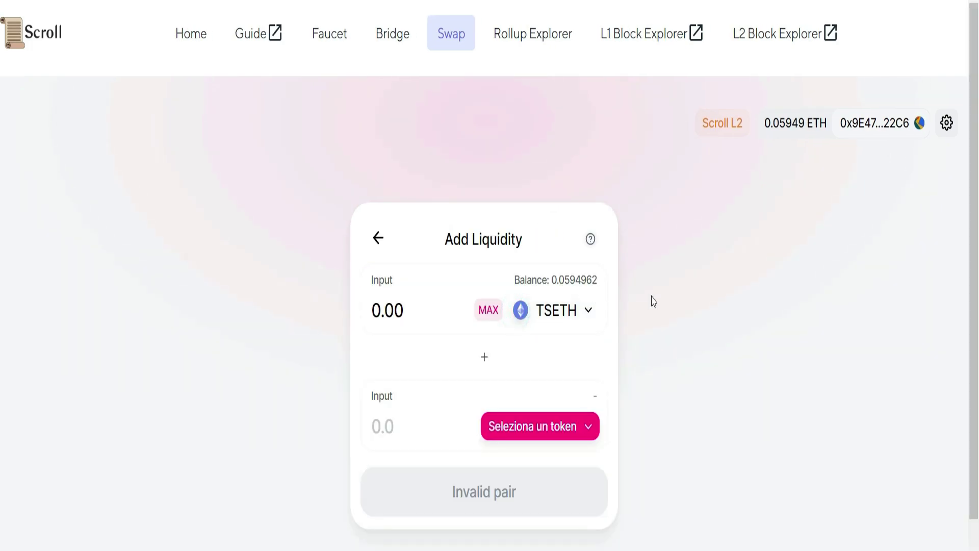
{"action": "scroll", "coordinate": [651, 300], "scroll_direction": "down", "scroll_amount": 1}
{"action": "left_click", "coordinate": [566, 278]}
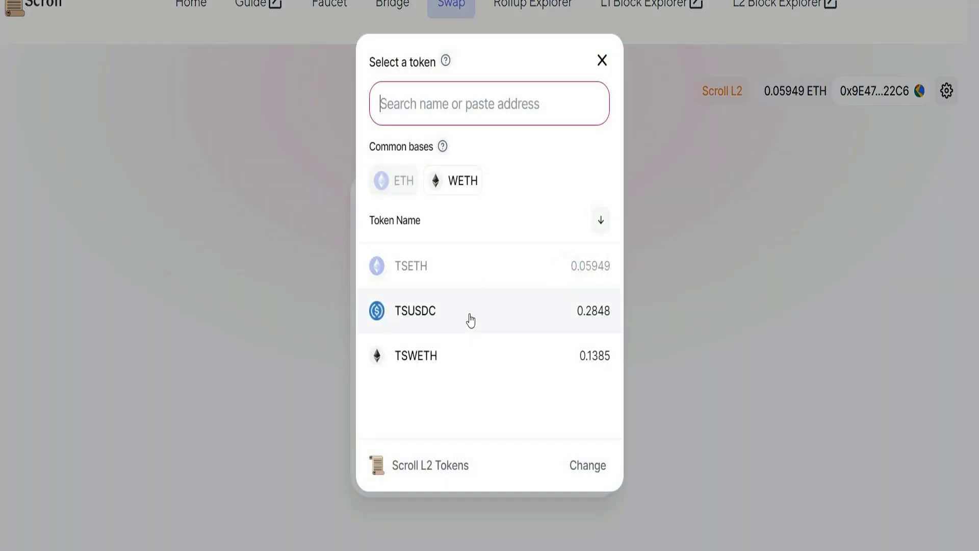
{"action": "left_click", "coordinate": [469, 321]}
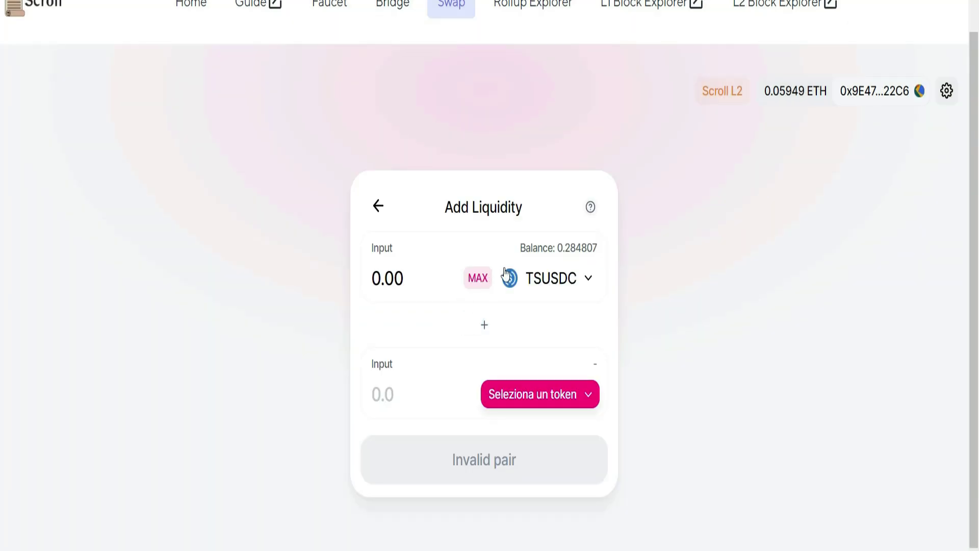
{"action": "left_click", "coordinate": [569, 394]}
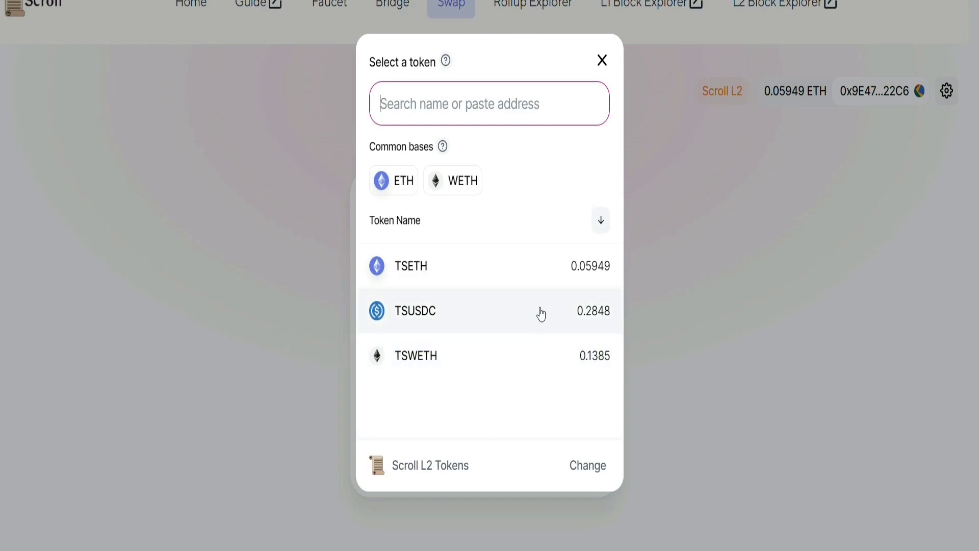
{"action": "left_click", "coordinate": [538, 280]}
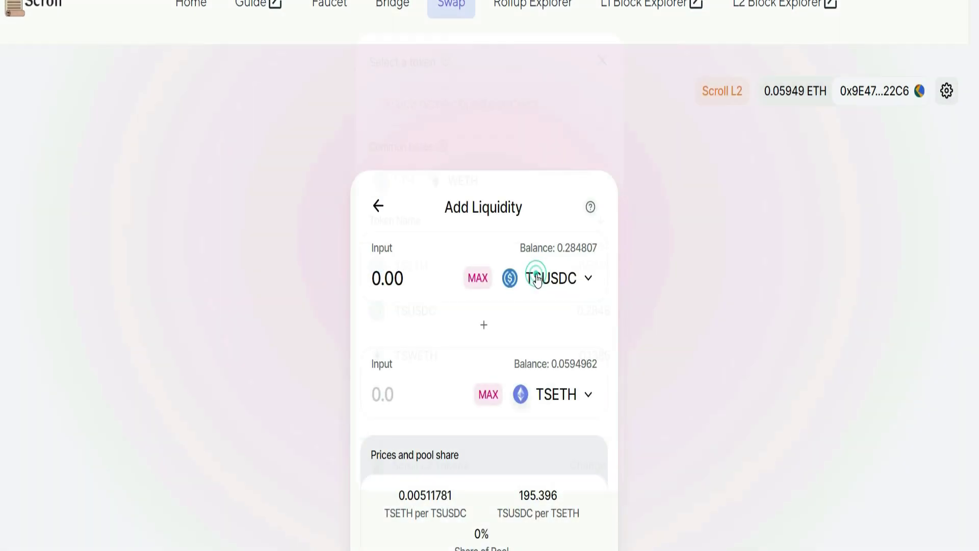
- Set the TSUSDC amount of the liquidity deposit to 0.1
{"action": "left_click", "coordinate": [413, 275]}
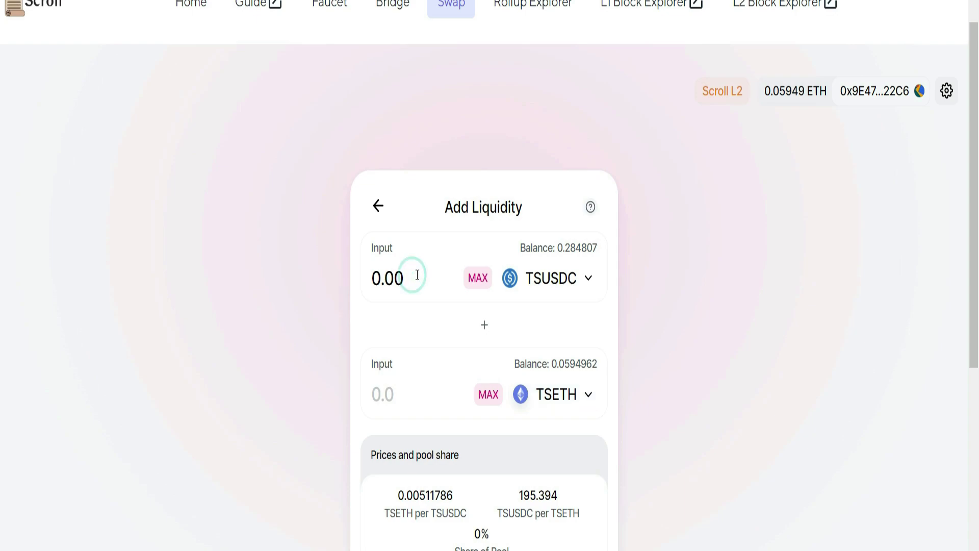
{"action": "key", "text": "BackSpace"}
{"action": "key", "text": "BackSpace"}
{"action": "key", "text": "BackSpace"}
{"action": "type", "text": ".1"}
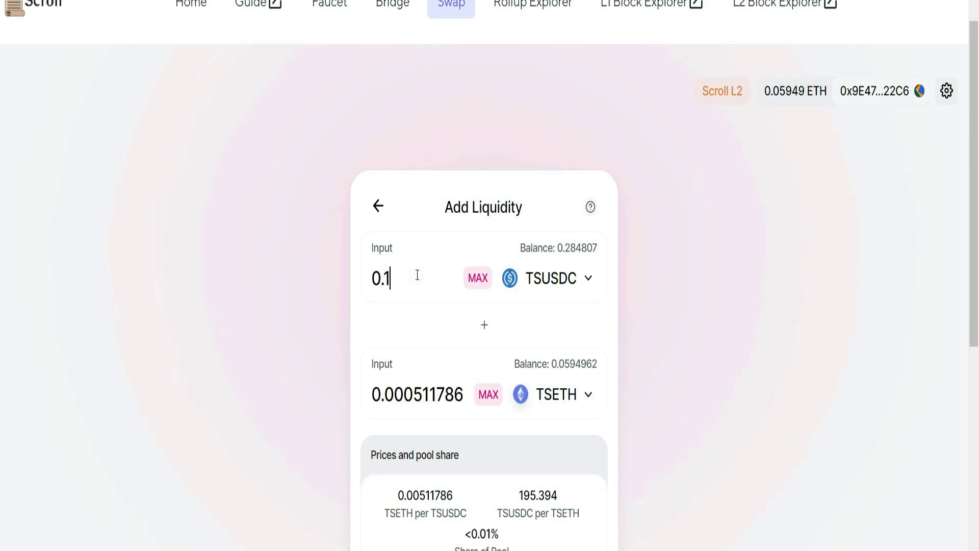
- Approve TSUSDC for the liquidity deposit and grant the permission in MetaMask
{"action": "scroll", "coordinate": [530, 466], "scroll_direction": "down", "scroll_amount": 3}
{"action": "left_click", "coordinate": [531, 460]}
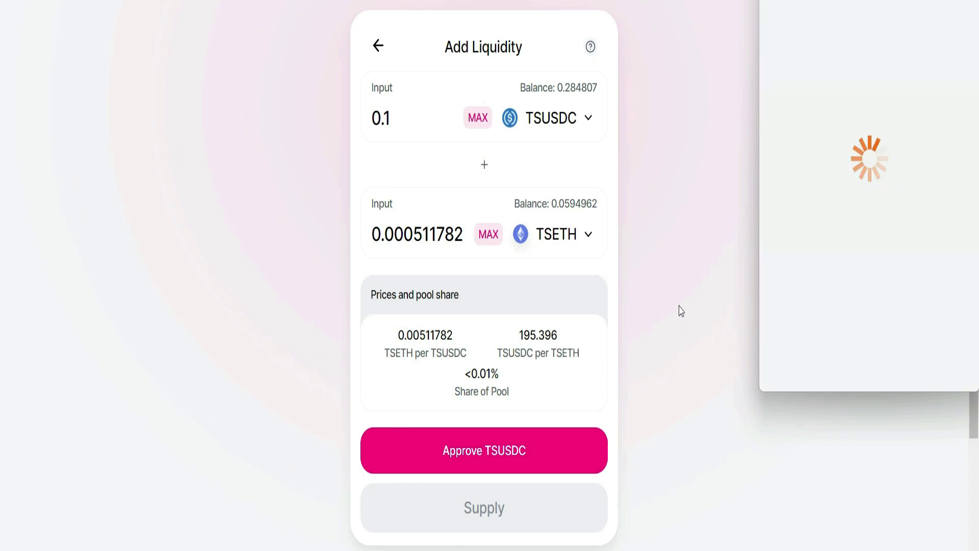
{"action": "scroll", "coordinate": [686, 295], "scroll_direction": "down", "scroll_amount": 4}
{"action": "scroll", "coordinate": [867, 286], "scroll_direction": "down", "scroll_amount": 2}
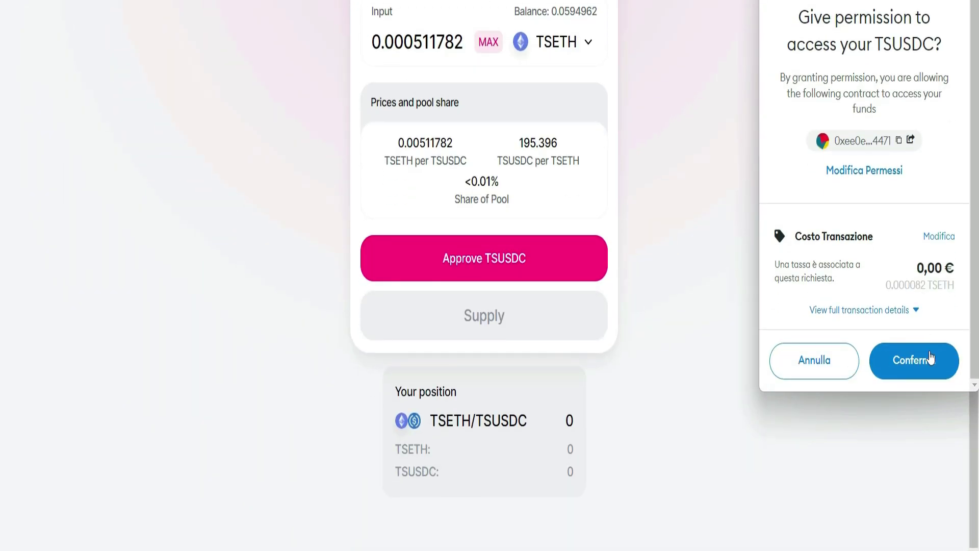
{"action": "left_click", "coordinate": [925, 355]}
- Wait for the TSUSDC approval to process, and request it again once it is offered anew
{"action": "scroll", "coordinate": [754, 284], "scroll_direction": "up", "scroll_amount": 4}
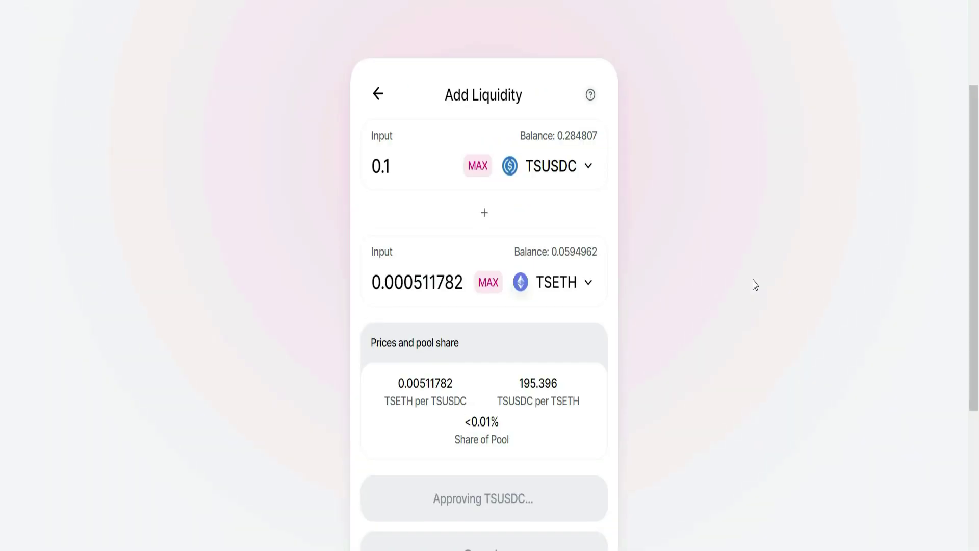
{"action": "scroll", "coordinate": [754, 285], "scroll_direction": "down", "scroll_amount": 3}
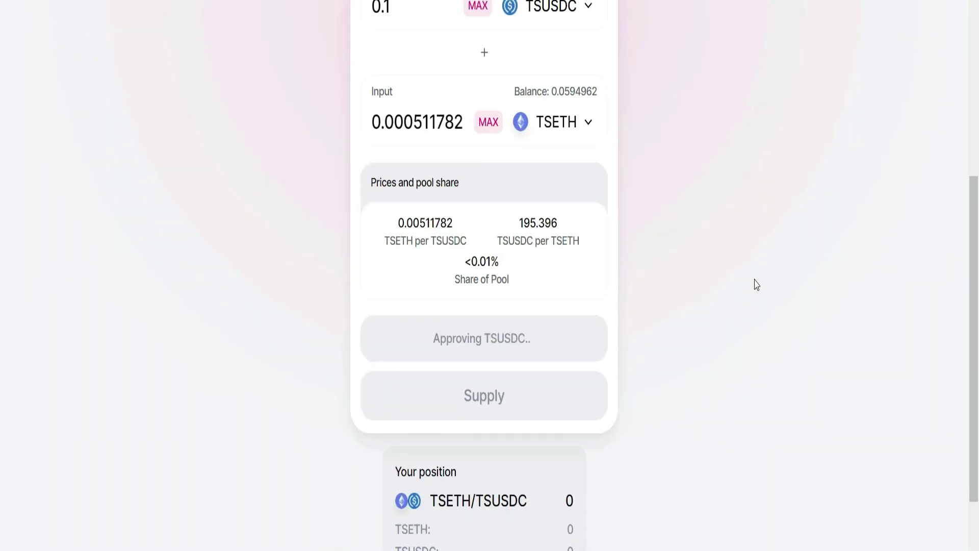
{"action": "scroll", "coordinate": [756, 285], "scroll_direction": "up", "scroll_amount": 2}
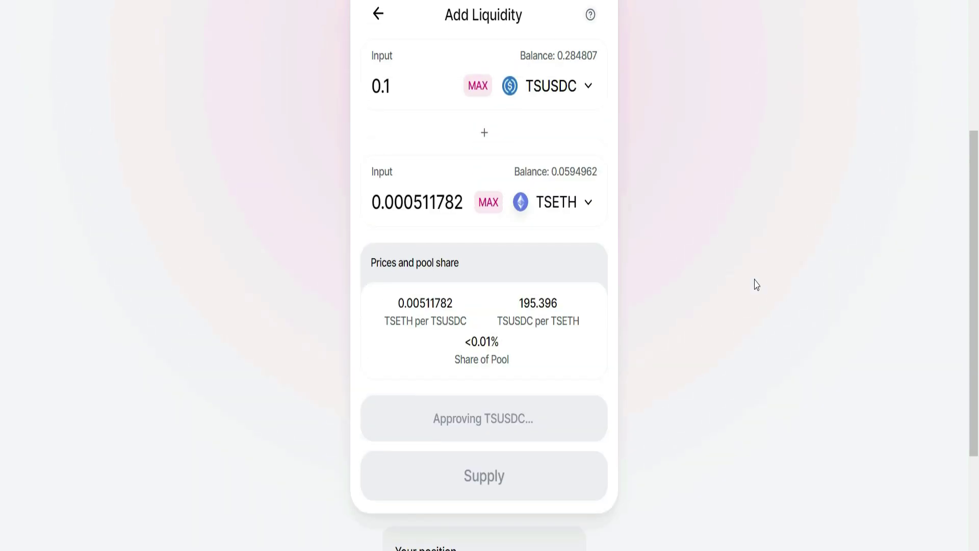
{"action": "scroll", "coordinate": [756, 285], "scroll_direction": "up", "scroll_amount": 2}
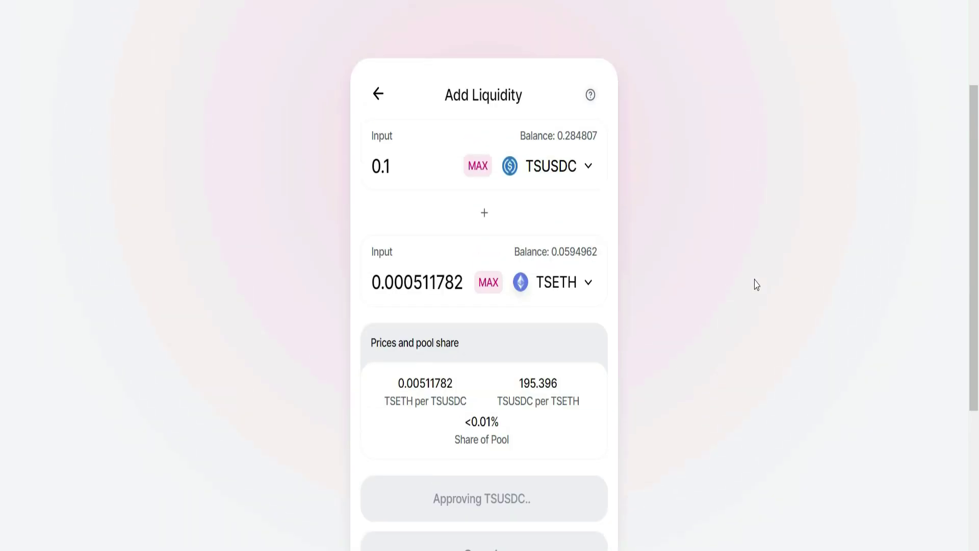
{"action": "scroll", "coordinate": [502, 367], "scroll_direction": "down", "scroll_amount": 3}
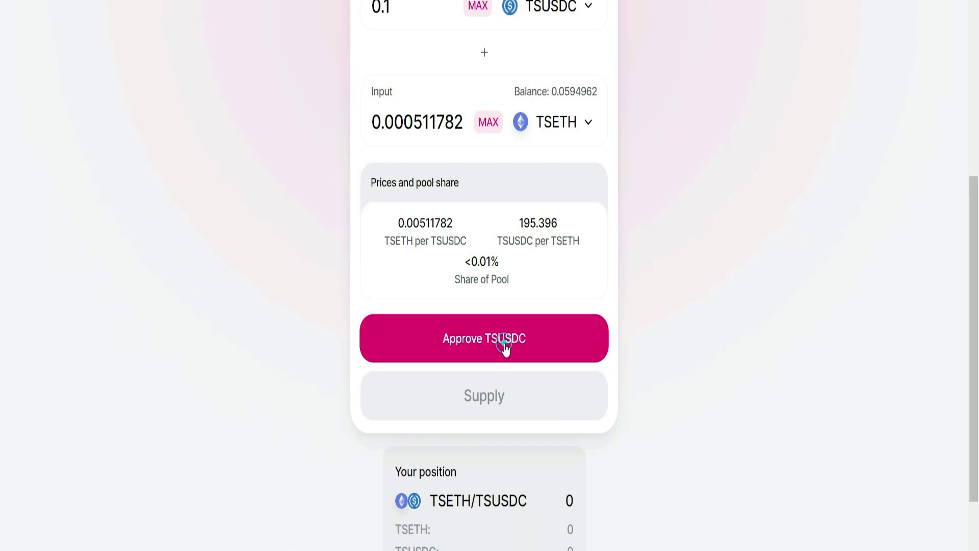
{"action": "left_click", "coordinate": [505, 345]}
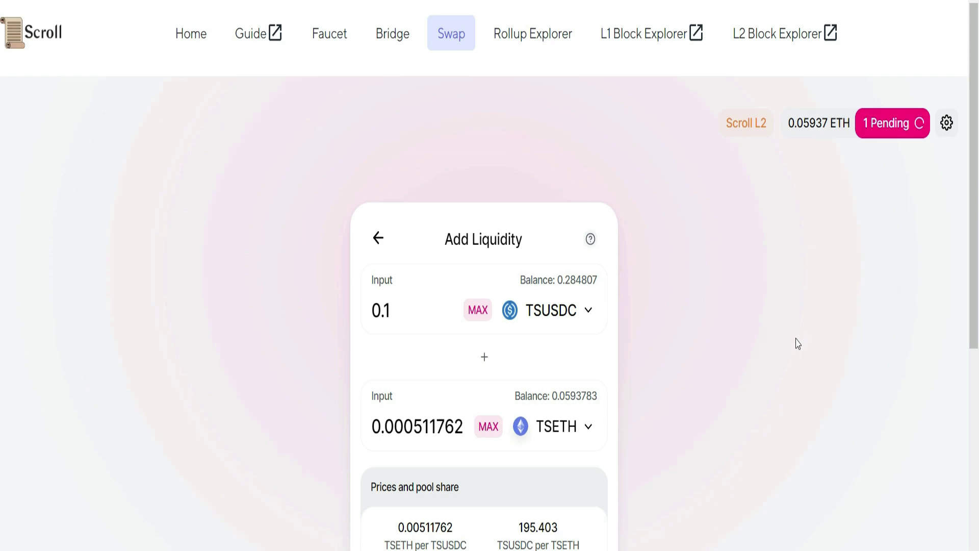
- Supply 0.1 TSUSDC and the matching TSETH to the pool, confirm in MetaMask and close the submission notice
{"action": "scroll", "coordinate": [809, 255], "scroll_direction": "down", "scroll_amount": 5}
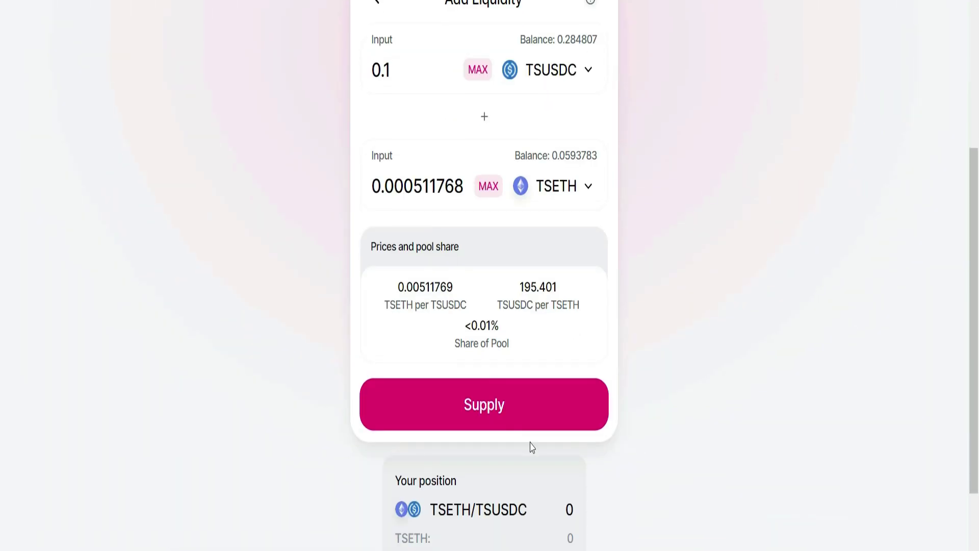
{"action": "left_click", "coordinate": [522, 417]}
{"action": "left_click", "coordinate": [522, 417]}
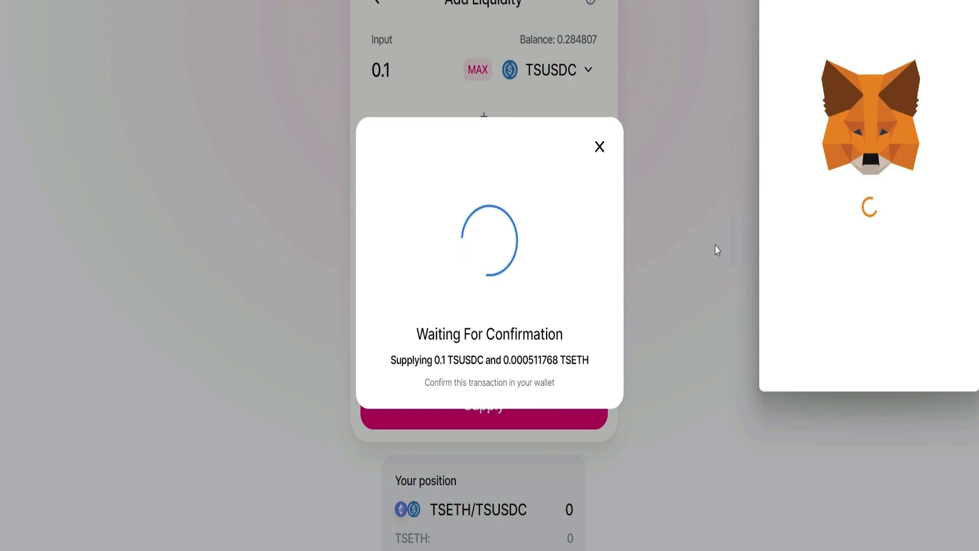
{"action": "scroll", "coordinate": [907, 306], "scroll_direction": "down", "scroll_amount": 3}
{"action": "left_click", "coordinate": [914, 357]}
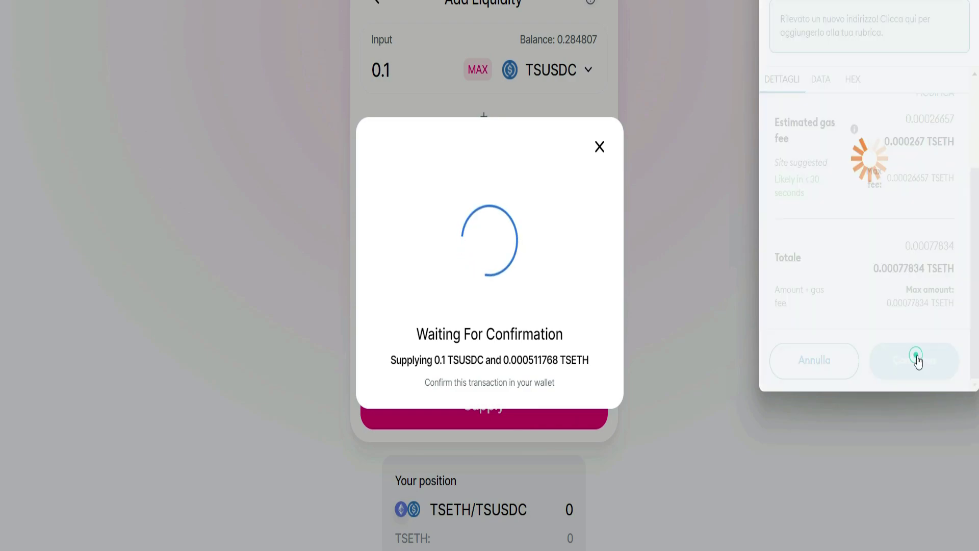
{"action": "left_click", "coordinate": [530, 397]}
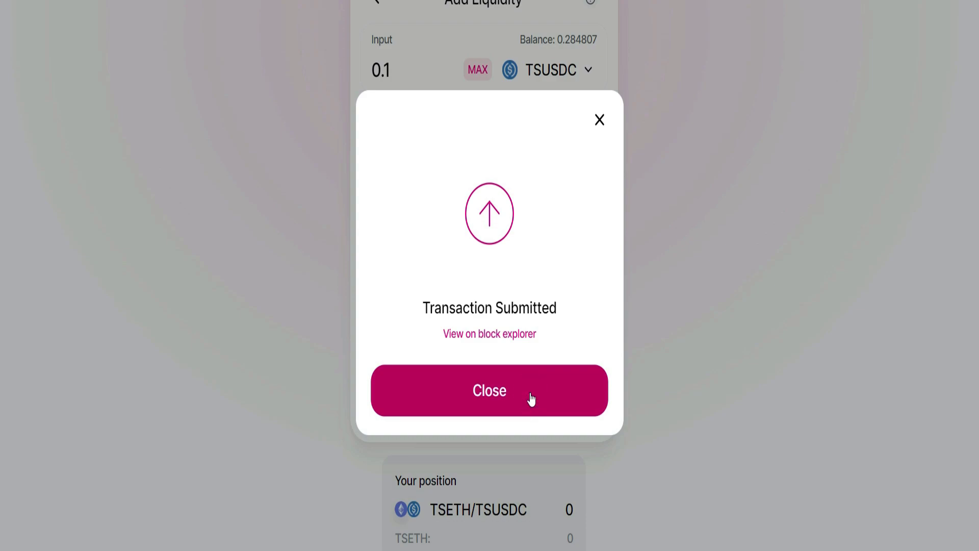
- Expand the TSETH/TSUSDC position under the pool's own liquidity and open its removal form
{"action": "scroll", "coordinate": [280, 279], "scroll_direction": "down", "scroll_amount": 2}
{"action": "scroll", "coordinate": [280, 280], "scroll_direction": "up", "scroll_amount": 5}
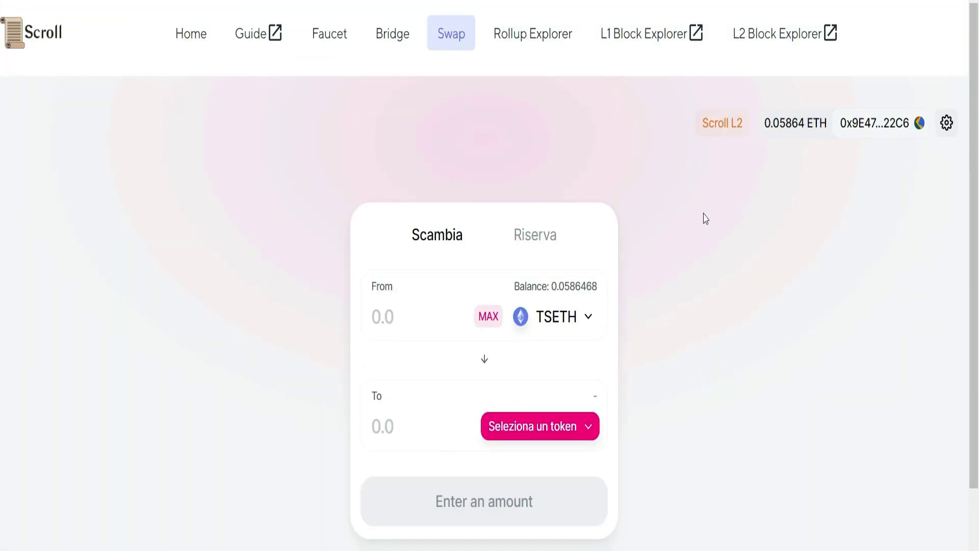
{"action": "left_click", "coordinate": [535, 250]}
{"action": "left_click", "coordinate": [518, 387]}
{"action": "scroll", "coordinate": [417, 321], "scroll_direction": "down", "scroll_amount": 2}
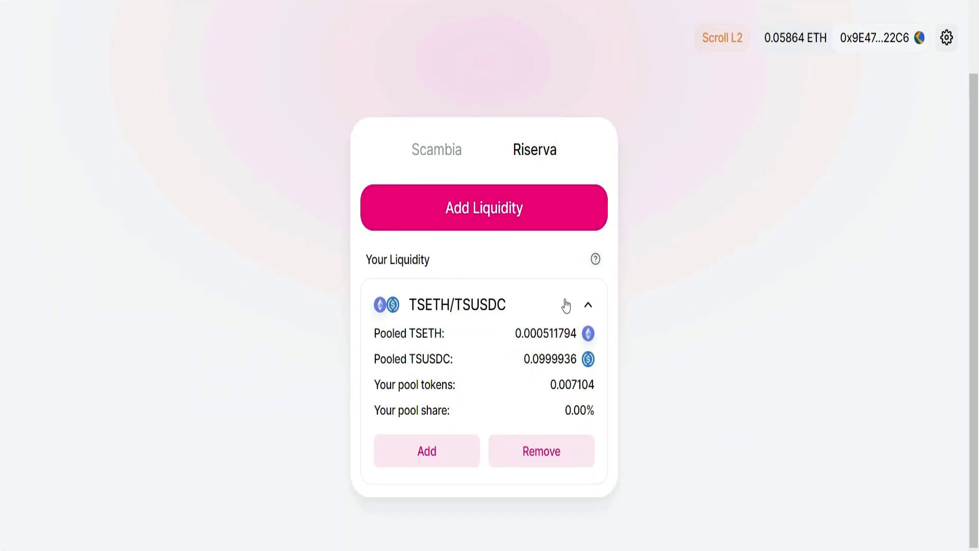
{"action": "left_click", "coordinate": [562, 466]}
{"action": "scroll", "coordinate": [507, 307], "scroll_direction": "down", "scroll_amount": 3}
- Try the 25%, 50%, 75% and Max presets for the liquidity removal, and set the amount to 29%
{"action": "left_click_drag", "start_coordinate": [421, 173], "coordinate": [387, 168]}
{"action": "left_click", "coordinate": [382, 225]}
{"action": "left_click", "coordinate": [455, 214]}
{"action": "left_click", "coordinate": [509, 210]}
{"action": "left_click", "coordinate": [561, 209]}
{"action": "left_click_drag", "start_coordinate": [497, 175], "coordinate": [443, 168]}
{"action": "left_click", "coordinate": [439, 165]}
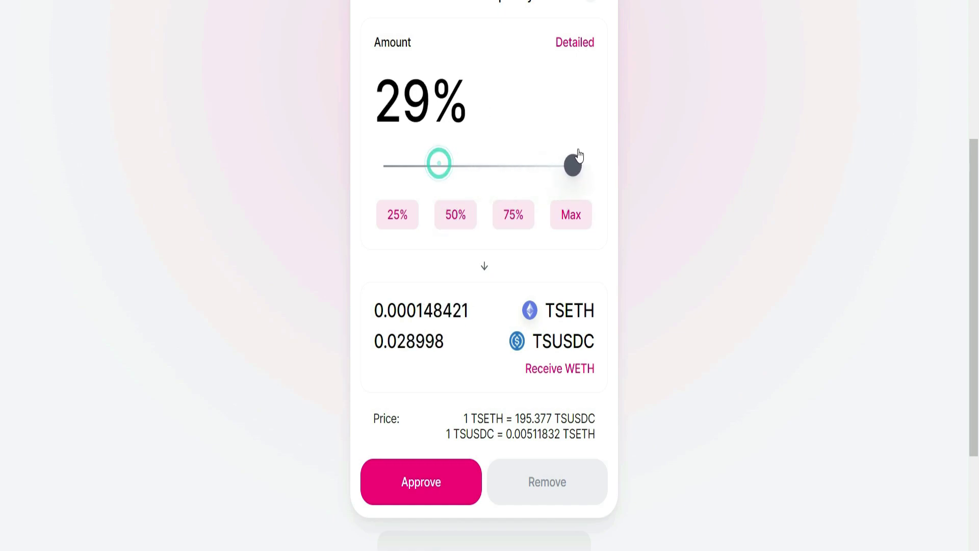
- Set the liquidity removal amount to 100%, request its approval and sign the request in MetaMask
{"action": "left_click", "coordinate": [576, 162]}
{"action": "left_click", "coordinate": [441, 493]}
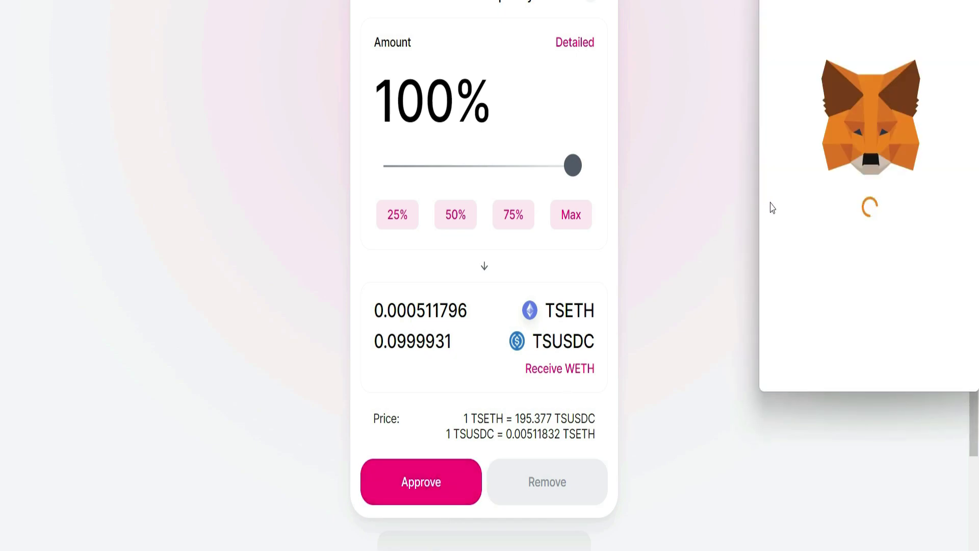
{"action": "left_click", "coordinate": [943, 361]}
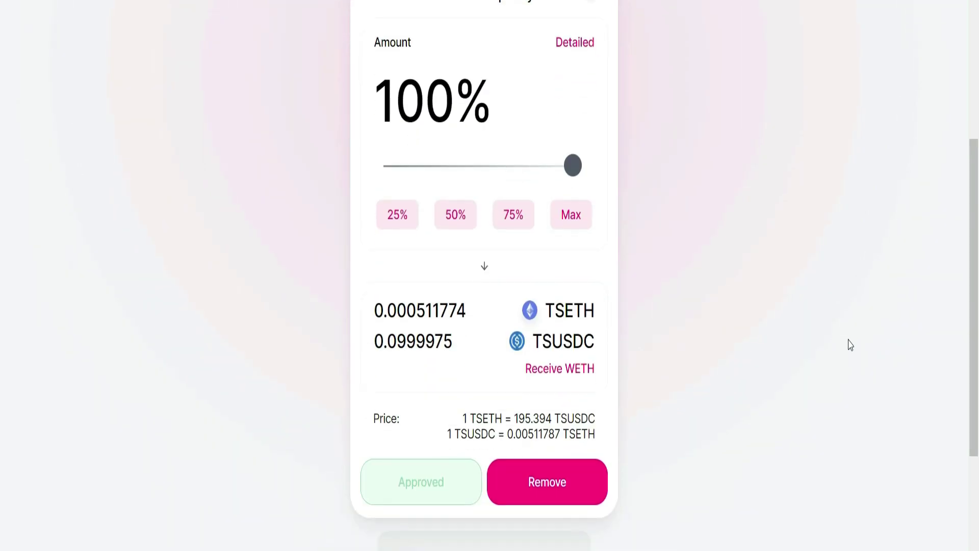
- Remove the approved TSETH/TSUSDC liquidity from the pool and confirm the transaction in MetaMask
{"action": "left_click", "coordinate": [530, 483]}
{"action": "left_click", "coordinate": [507, 415]}
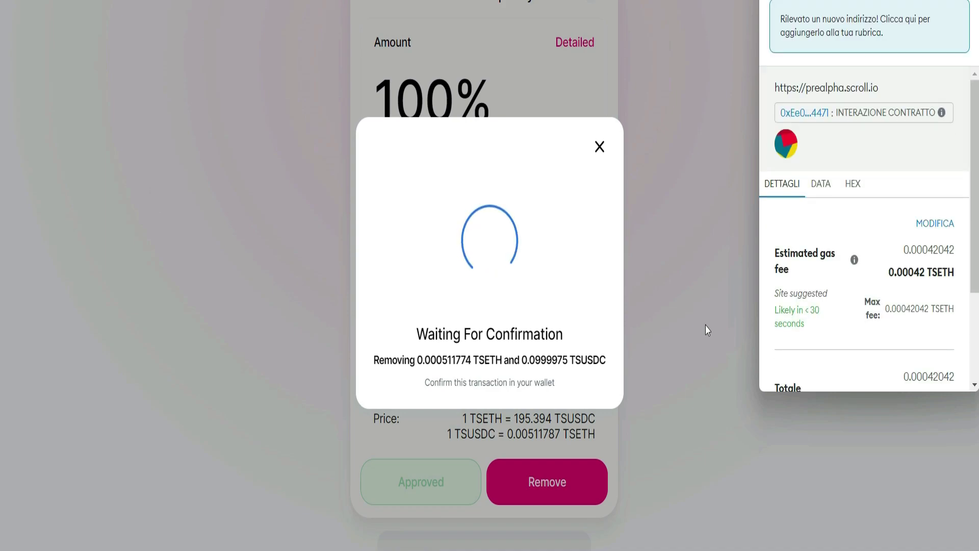
{"action": "scroll", "coordinate": [841, 229], "scroll_direction": "down", "scroll_amount": 2}
{"action": "left_click", "coordinate": [912, 357]}
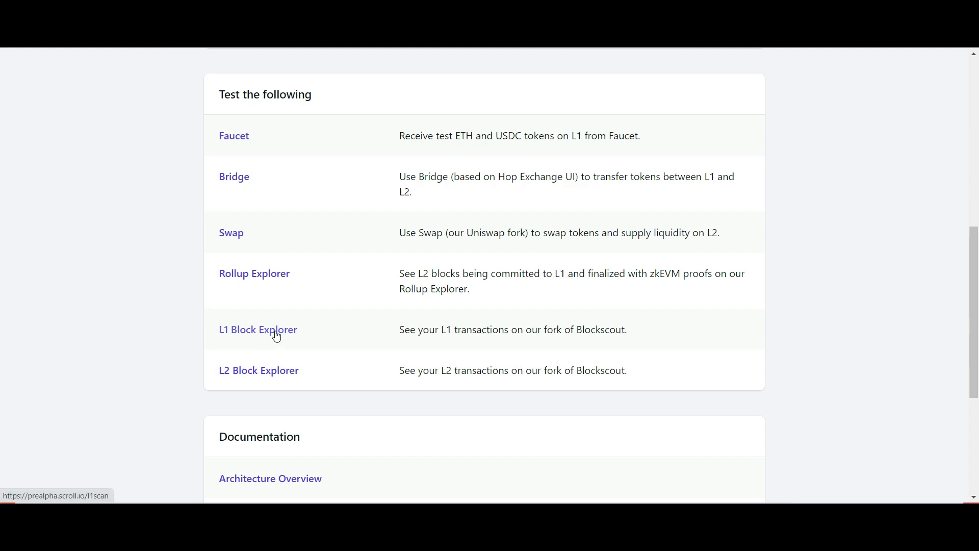
- Open the L1 Block Explorer and the L2 Block Explorer from the Scroll testnet page in separate browser tabs
{"action": "right_click", "coordinate": [276, 336]}
{"action": "left_click", "coordinate": [302, 339]}
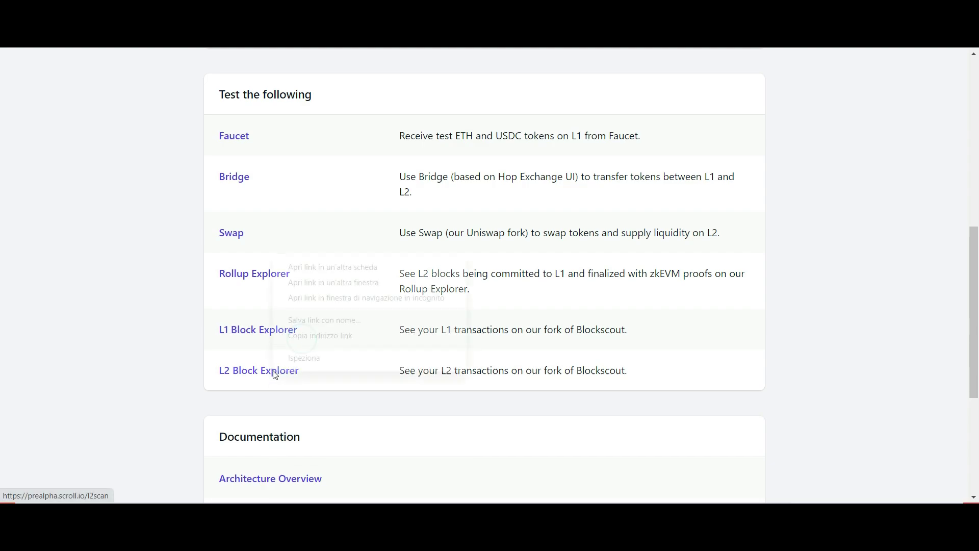
{"action": "right_click", "coordinate": [273, 371]}
{"action": "left_click", "coordinate": [313, 268]}
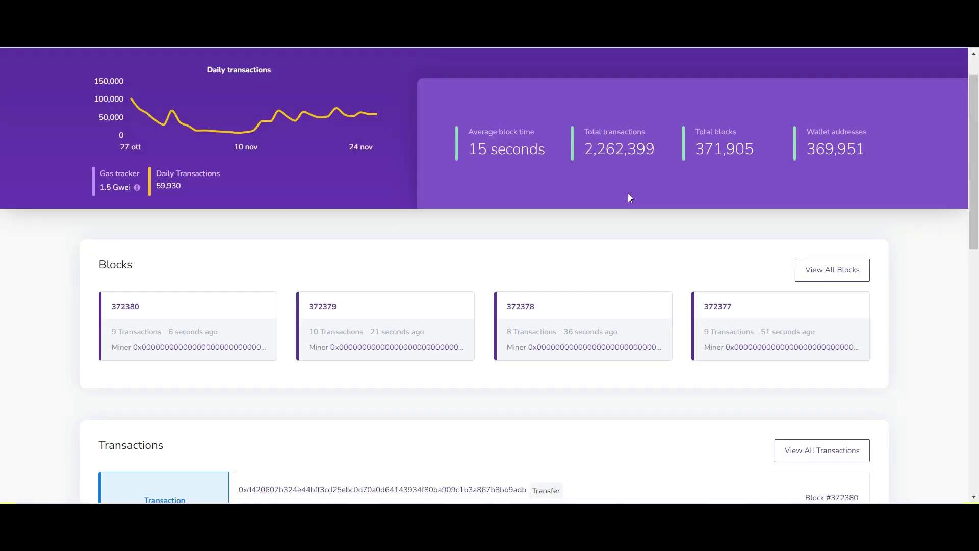
- Examine the network statistics, latest blocks and recent transactions on both the L1 and the L2 block explorers
{"action": "scroll", "coordinate": [628, 196], "scroll_direction": "down", "scroll_amount": 9}
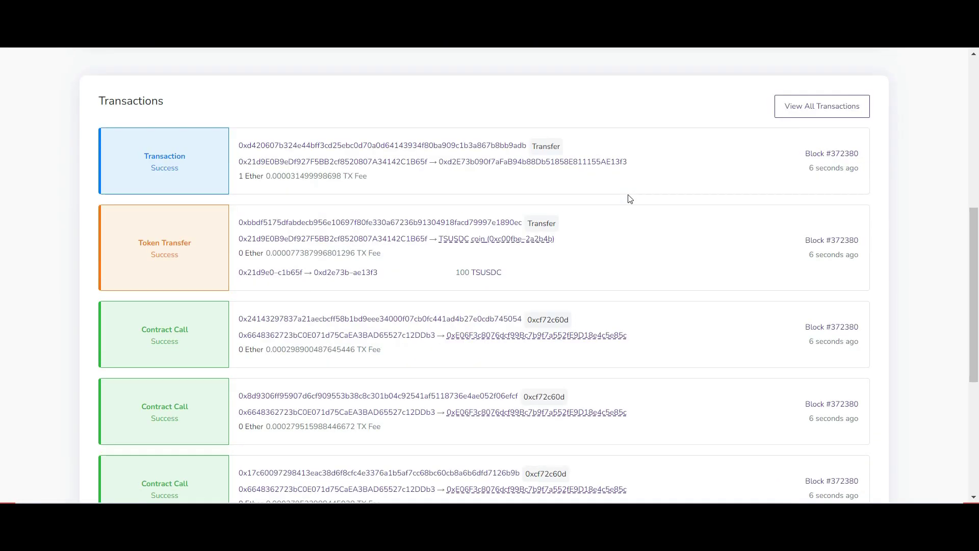
{"action": "scroll", "coordinate": [628, 200], "scroll_direction": "up", "scroll_amount": 4}
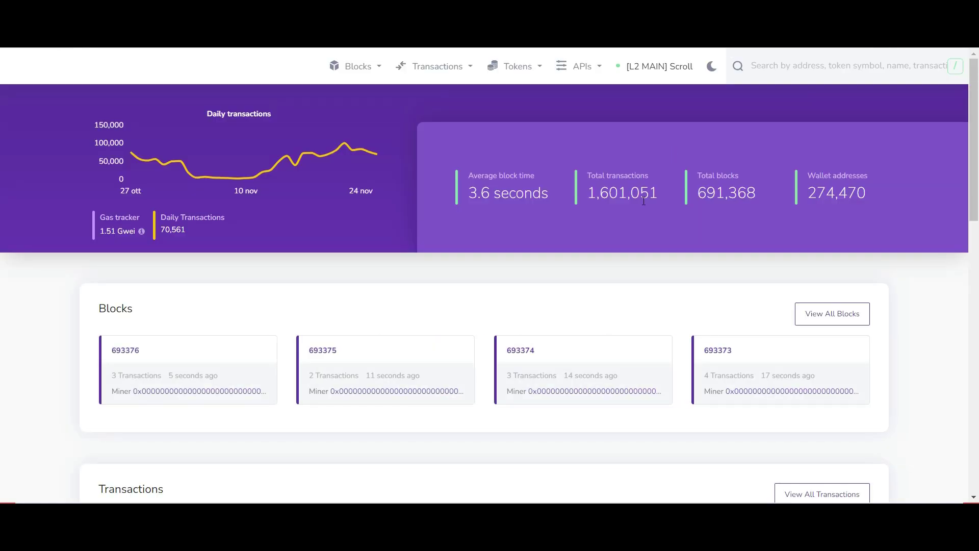
{"action": "scroll", "coordinate": [642, 209], "scroll_direction": "down", "scroll_amount": 10}
{"action": "scroll", "coordinate": [642, 209], "scroll_direction": "down", "scroll_amount": 2}
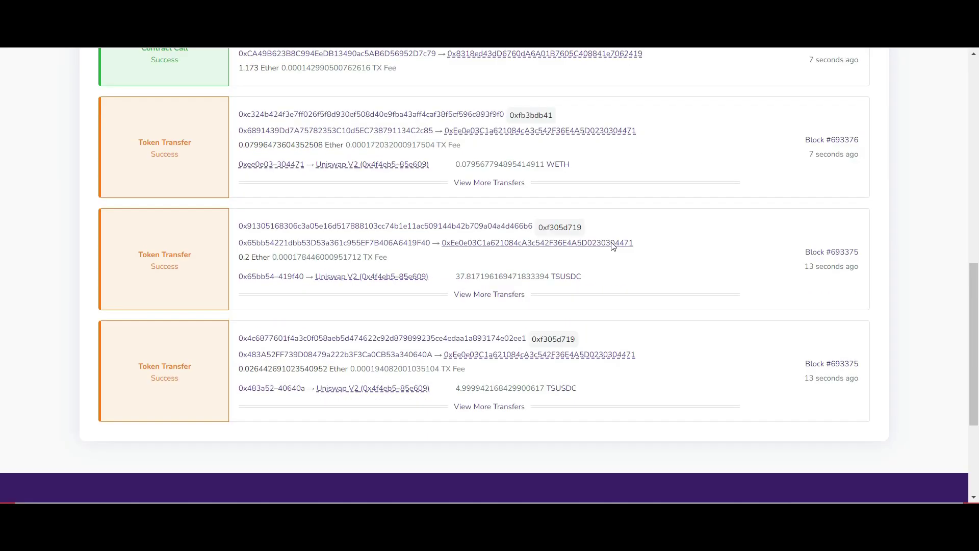
{"action": "scroll", "coordinate": [607, 208], "scroll_direction": "up", "scroll_amount": 5}
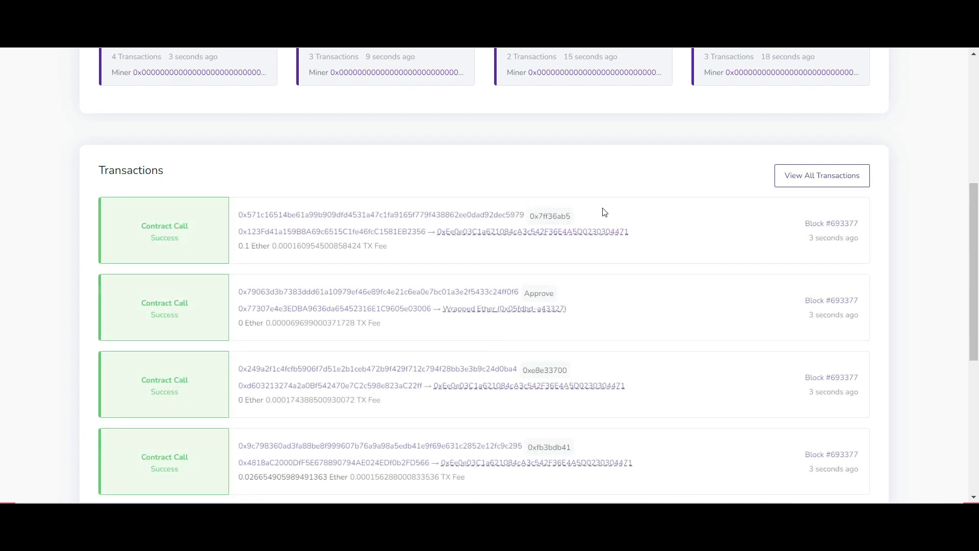